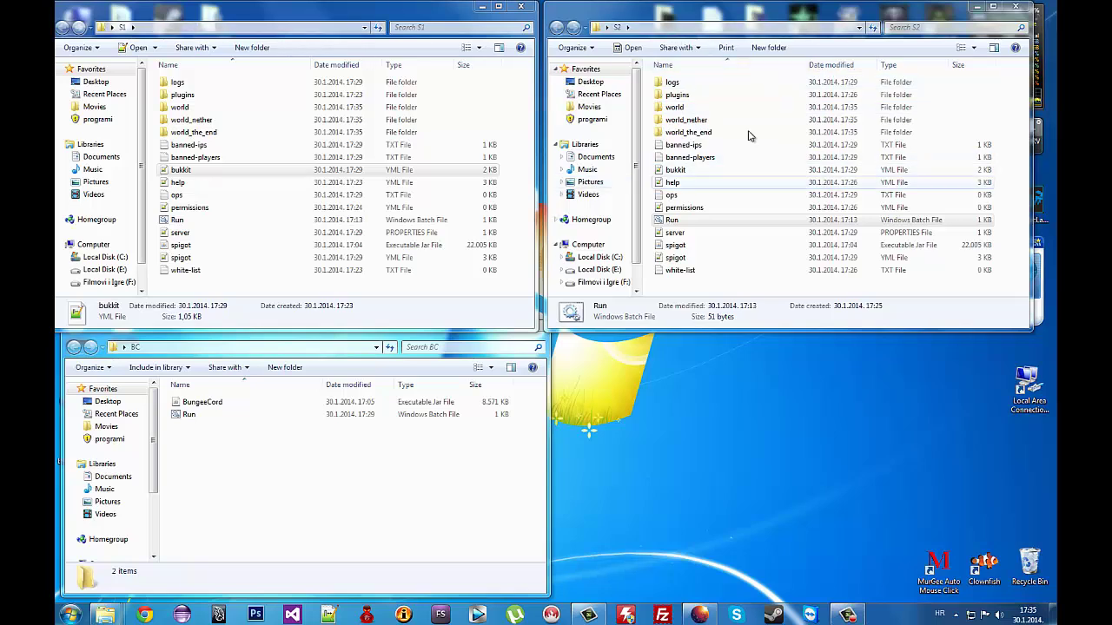
# - Open the server.properties file from the S2 folder and examine its server-port line
pyautogui.click(230, 292)
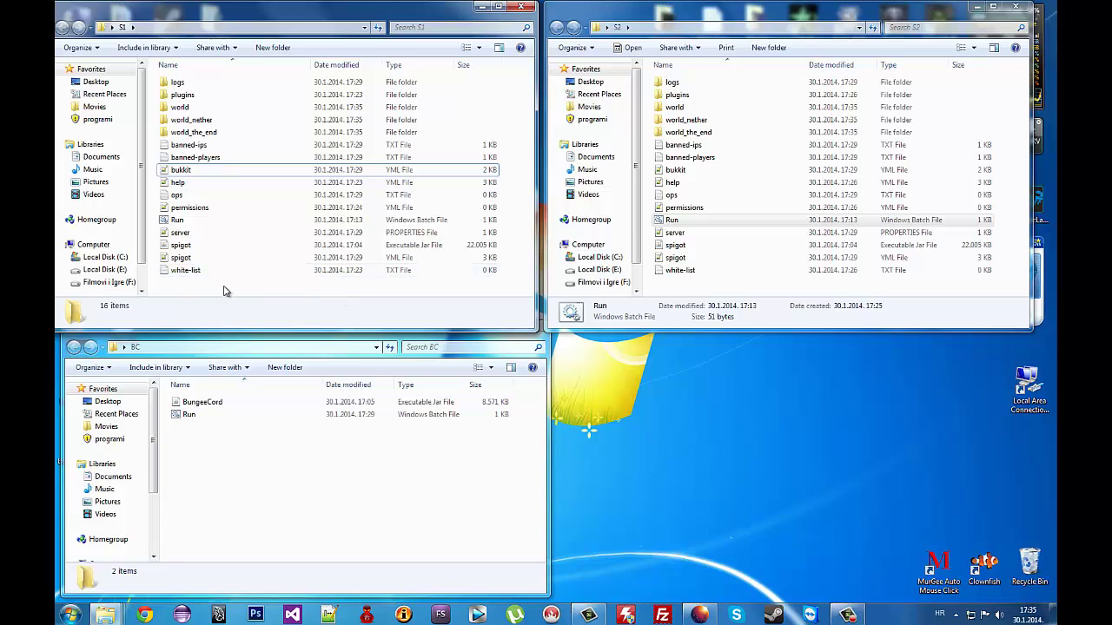
pyautogui.moveTo(682, 285)
pyautogui.mouseDown()
pyautogui.moveTo(686, 130)
pyautogui.moveTo(677, 291)
pyautogui.mouseUp()
pyautogui.click(678, 233)
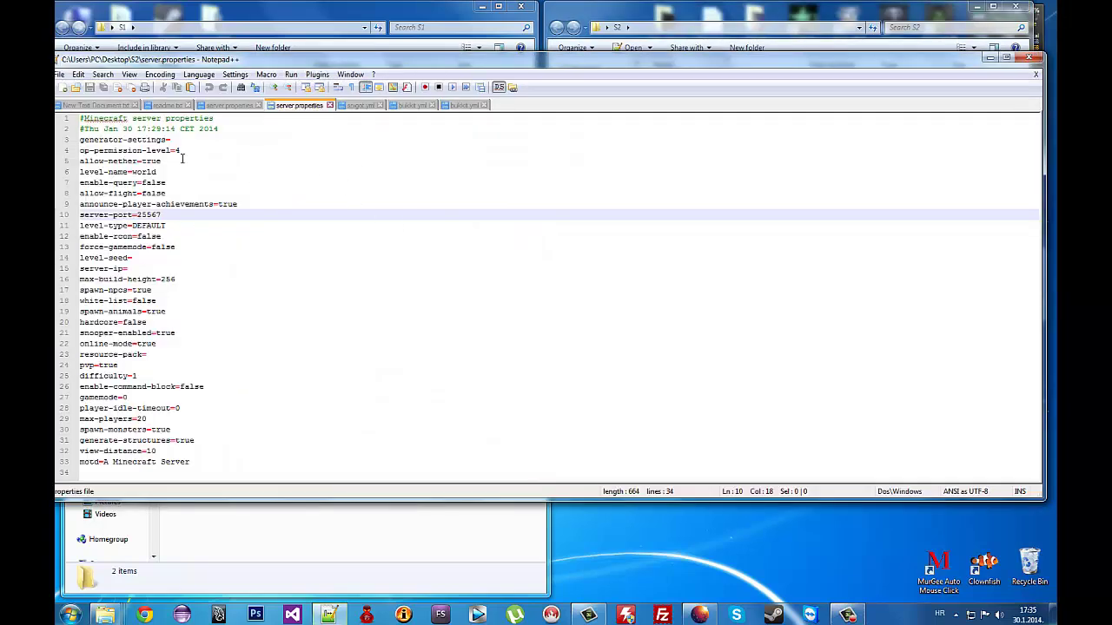
pyautogui.moveTo(396, 61); pyautogui.dragTo(574, 224)
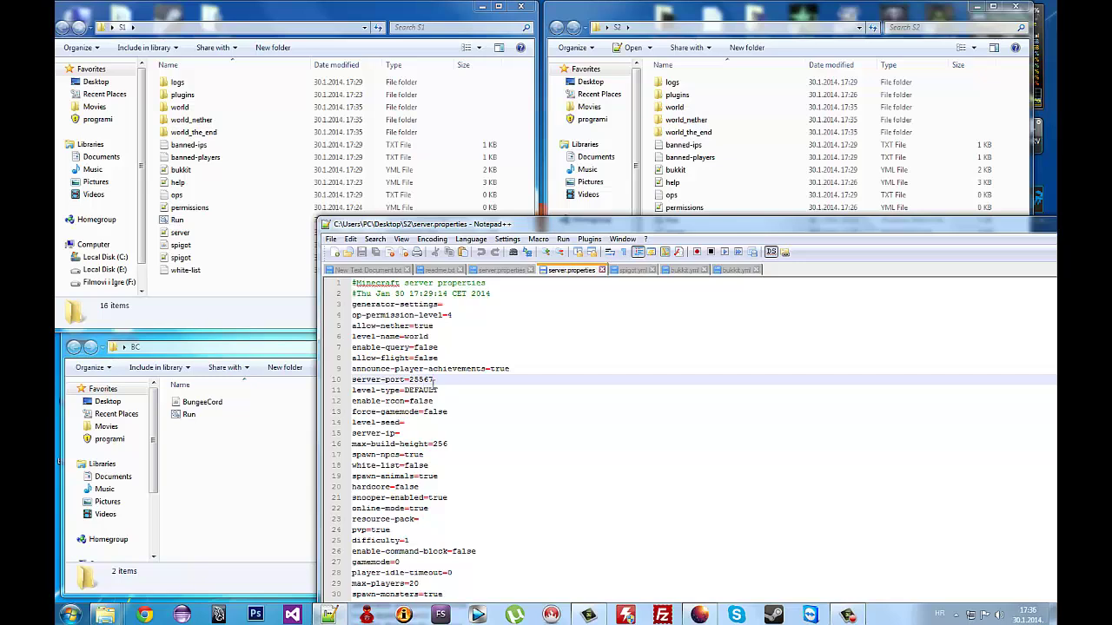
pyautogui.click(228, 444)
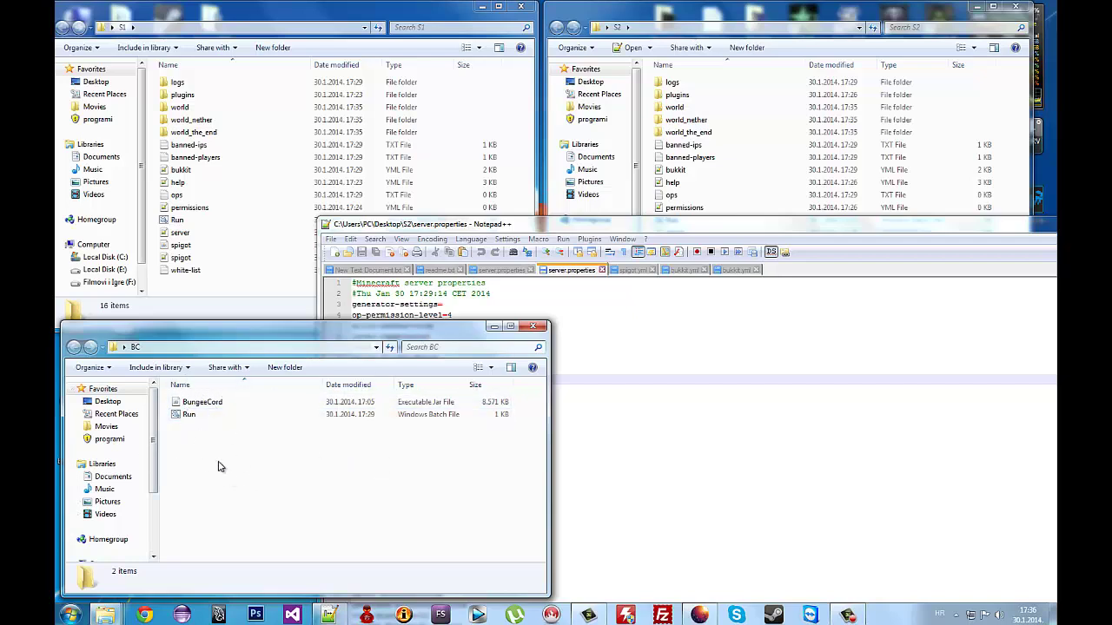
pyautogui.moveTo(218, 463); pyautogui.dragTo(192, 461)
pyautogui.click(610, 224)
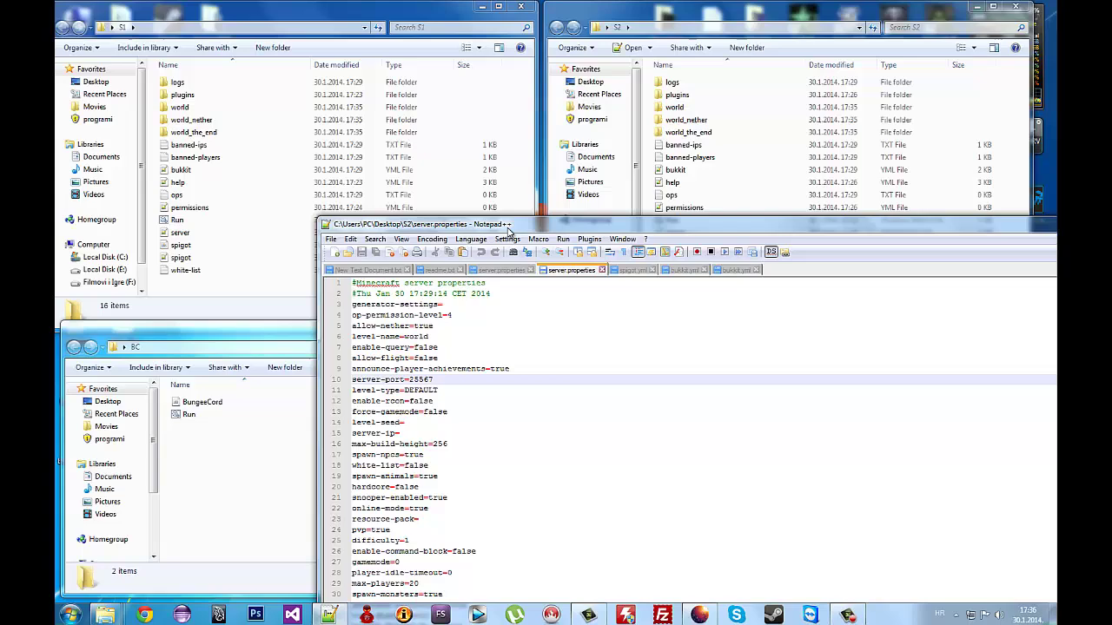
pyautogui.moveTo(509, 230); pyautogui.dragTo(393, 157)
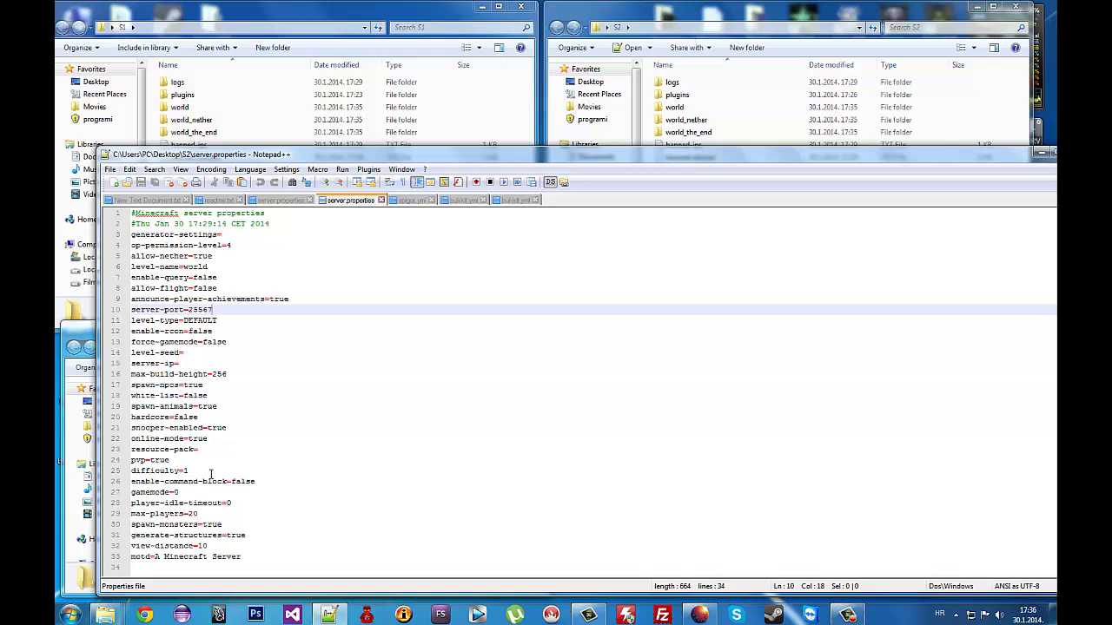
# - Set online-mode to flase in the S2 server.properties file, save it and minimize the editor
pyautogui.click(195, 366)
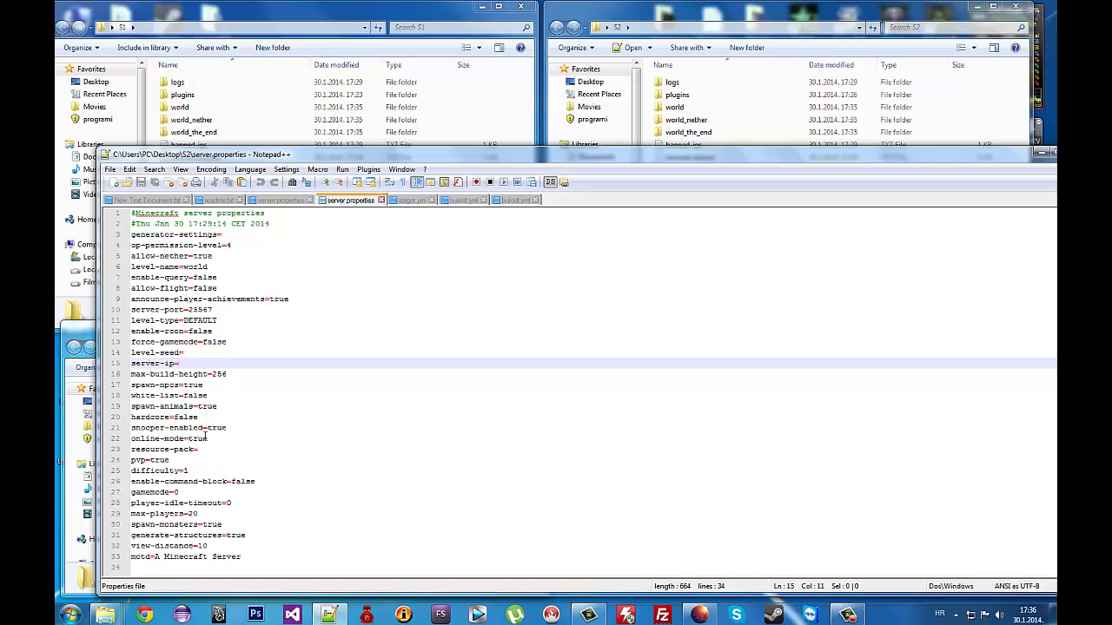
pyautogui.moveTo(207, 439); pyautogui.dragTo(189, 439)
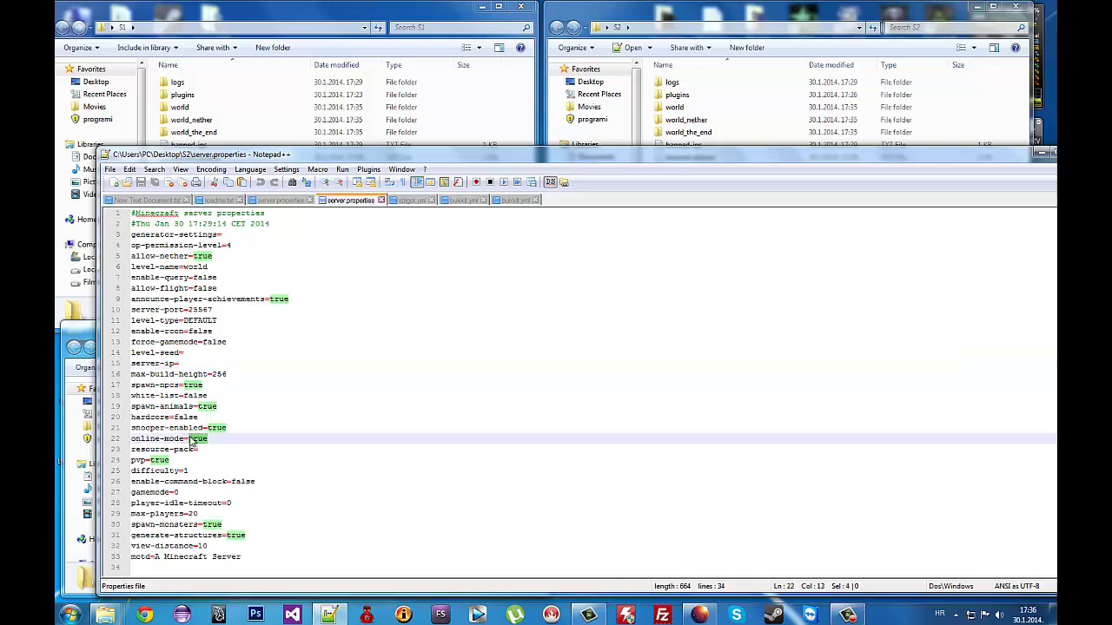
pyautogui.write('fals')
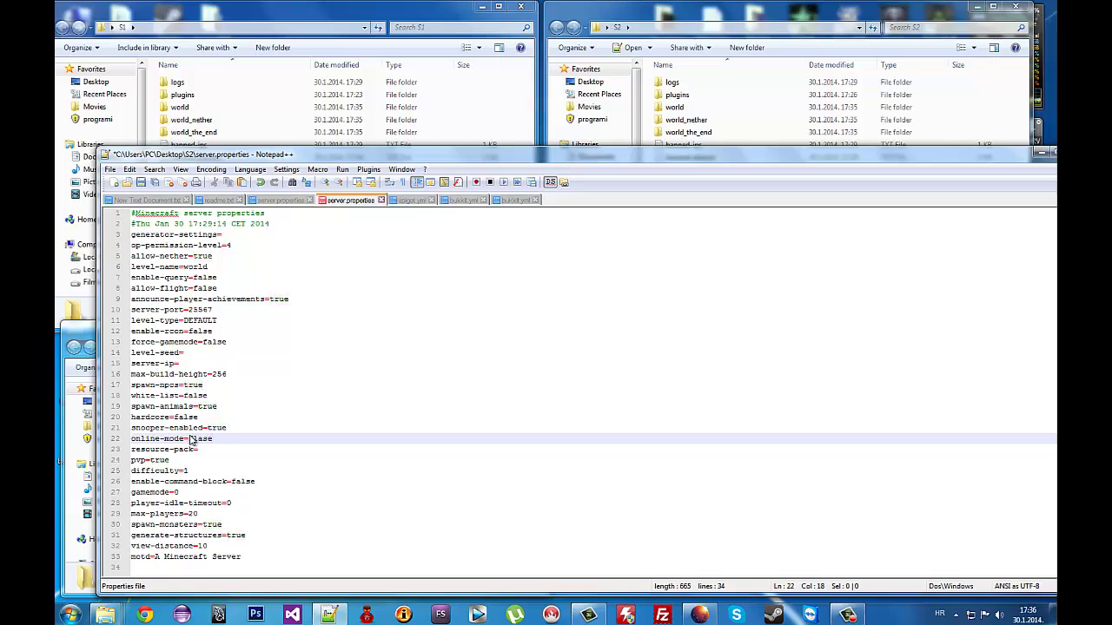
pyautogui.click(110, 168)
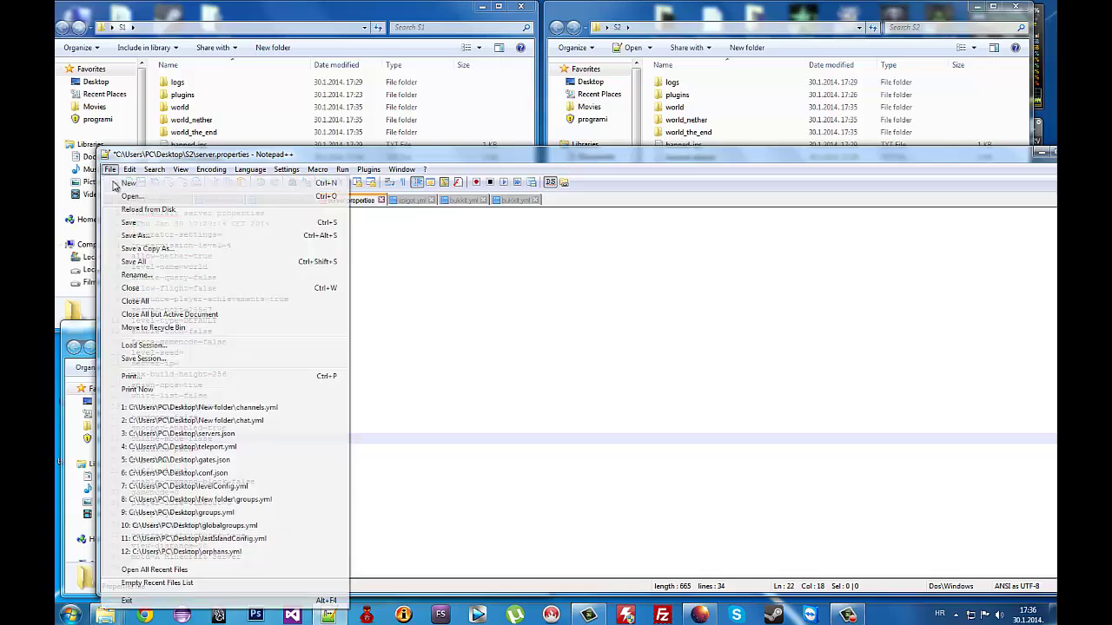
pyautogui.click(130, 223)
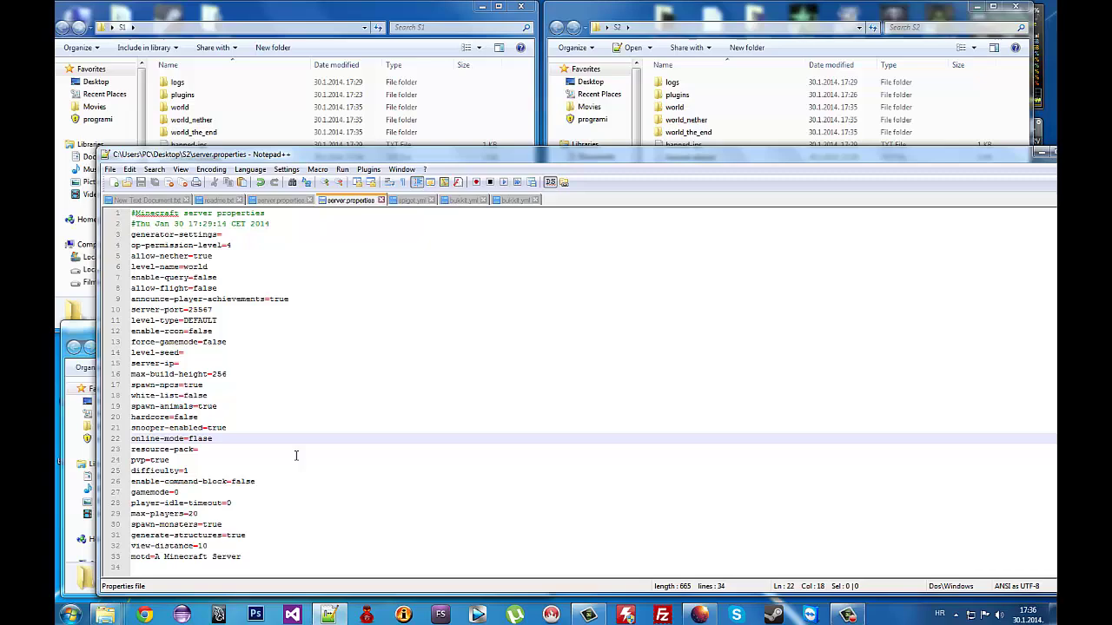
pyautogui.click(1039, 154)
pyautogui.click(1046, 161)
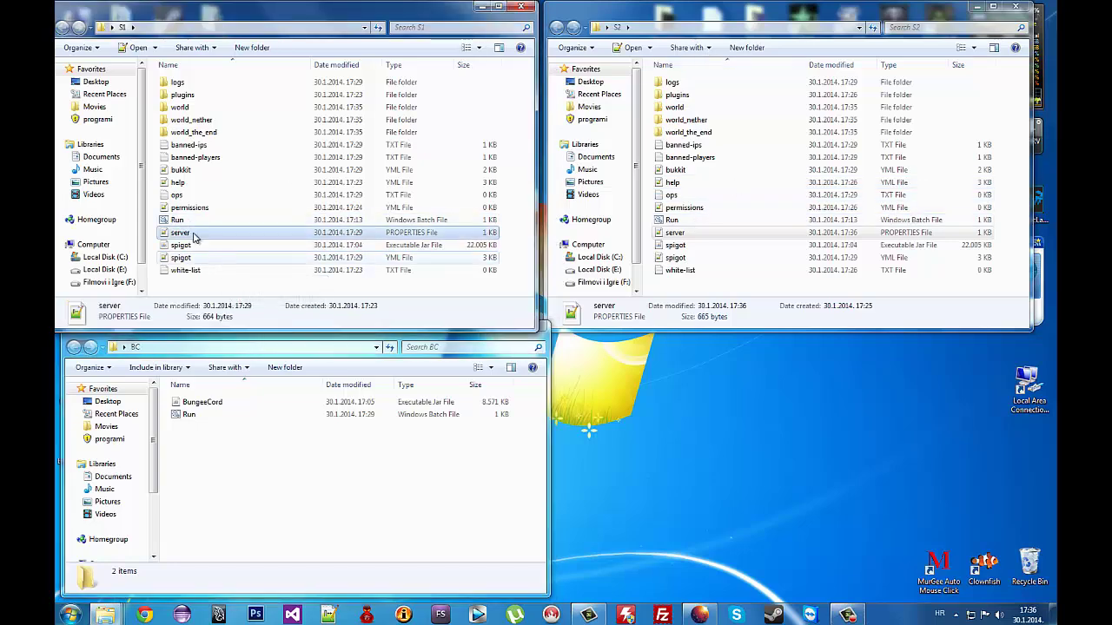
# - Set online-mode to false in the S1 folder's server.properties file, save it and minimize the editor
pyautogui.doubleClick(192, 233)
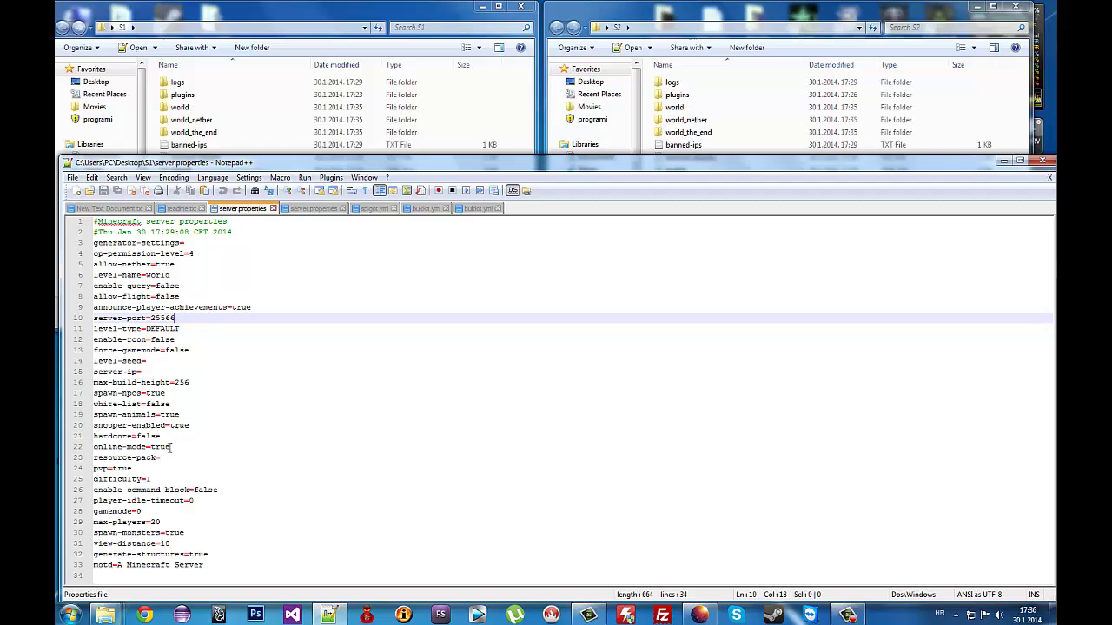
pyautogui.moveTo(172, 447); pyautogui.dragTo(152, 448)
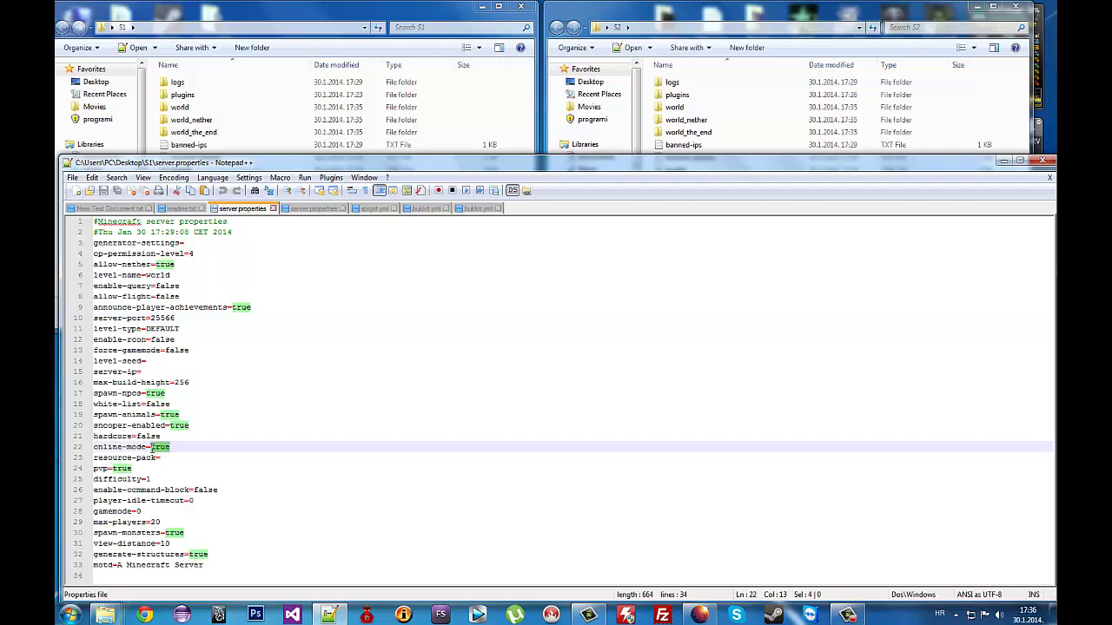
pyautogui.write('fals')
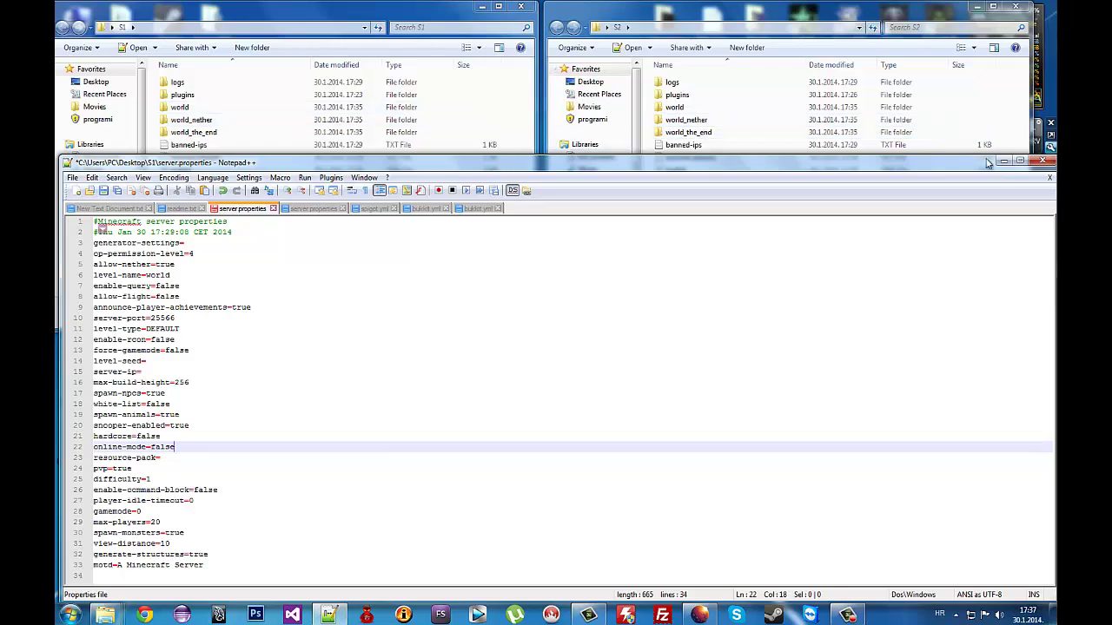
pyautogui.moveTo(546, 167); pyautogui.dragTo(686, 144)
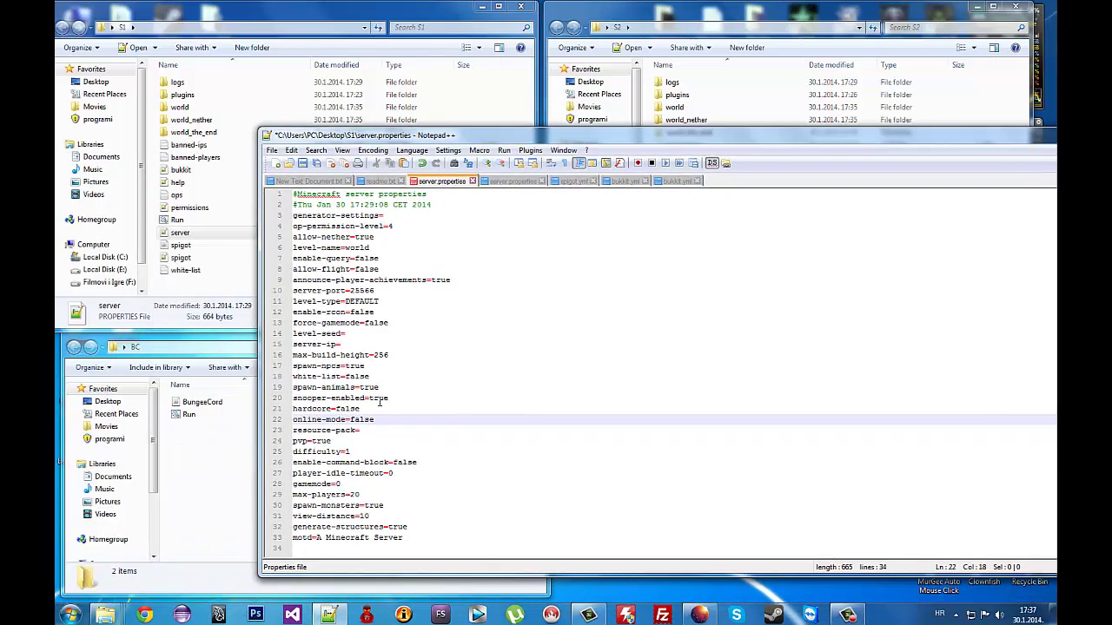
pyautogui.moveTo(500, 144); pyautogui.dragTo(494, 174)
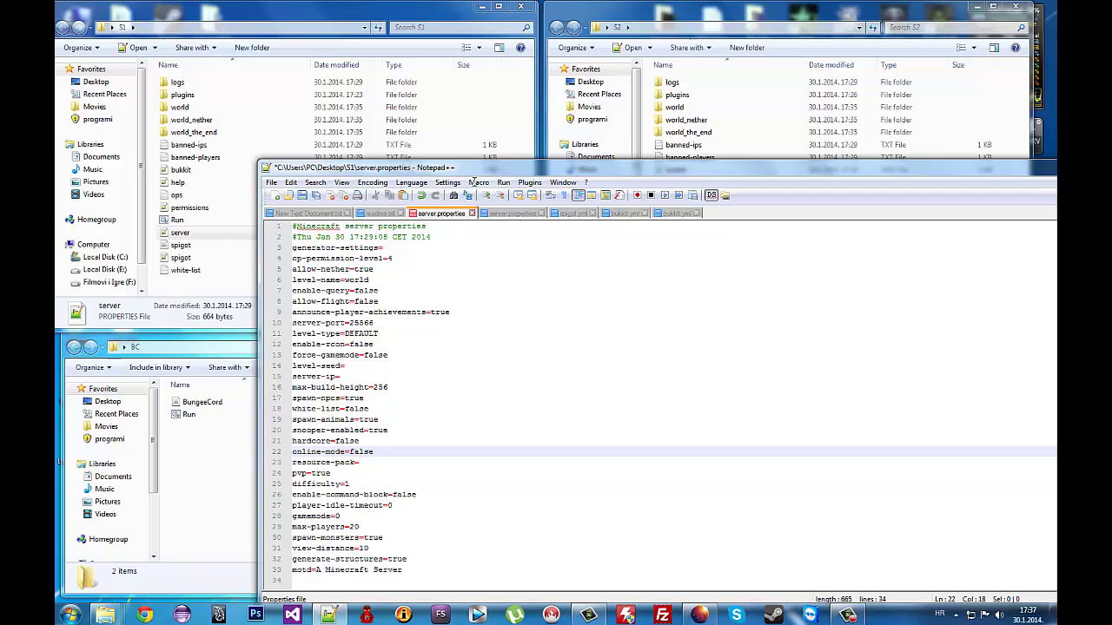
pyautogui.click(271, 182)
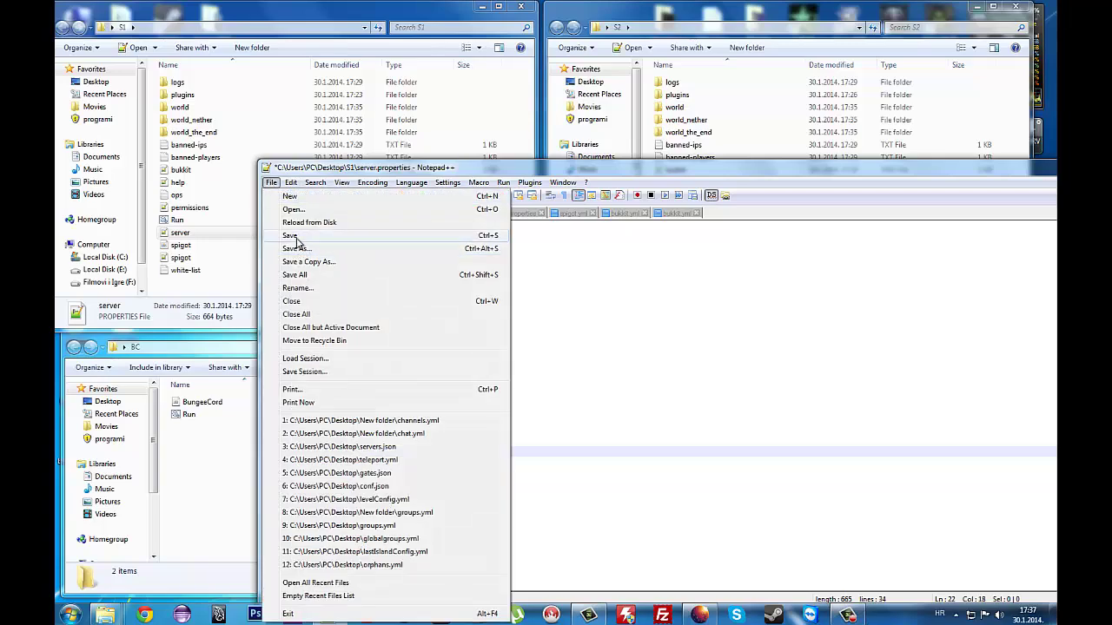
pyautogui.click(296, 235)
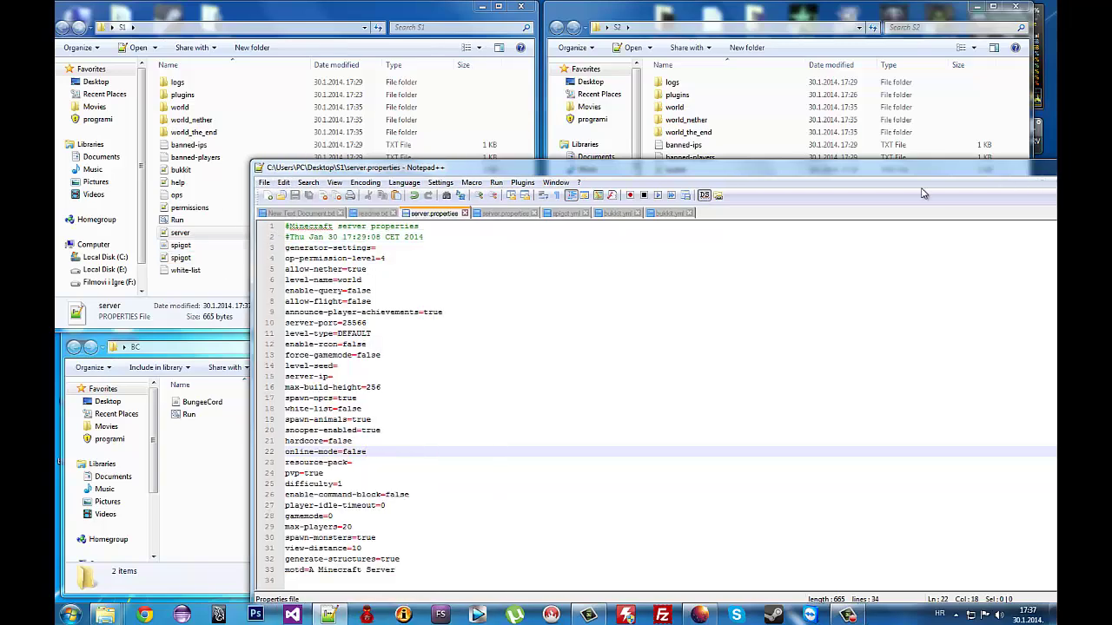
pyautogui.moveTo(1049, 179); pyautogui.dragTo(913, 230)
pyautogui.click(931, 228)
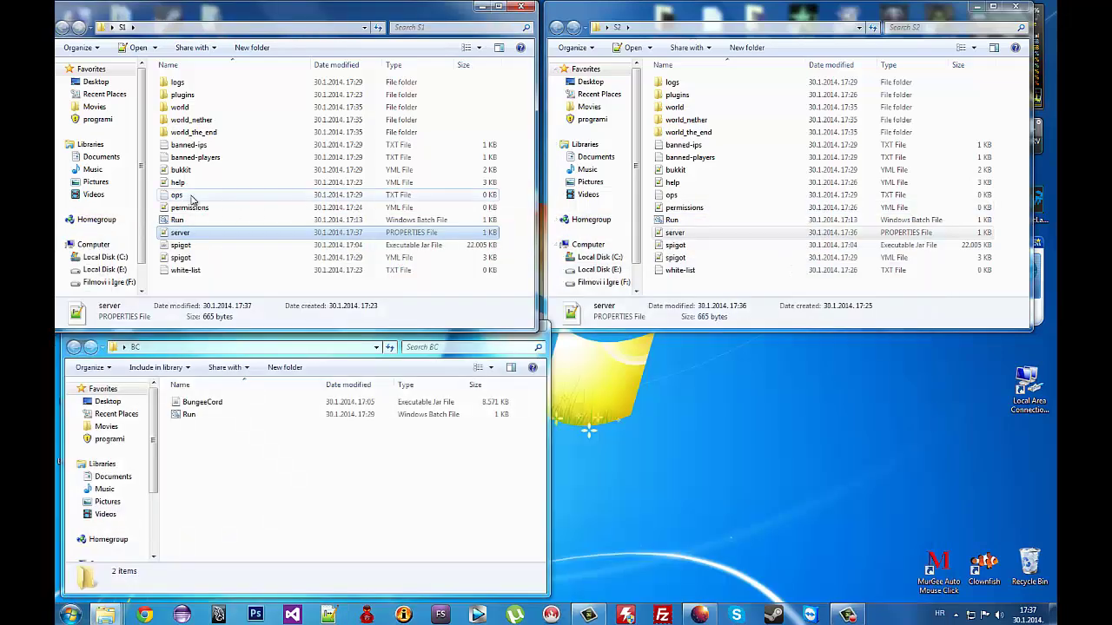
# - Open bukkit.yml from the S1 folder, check the connection-throttle value and put the editor away
pyautogui.press('Down')
pyautogui.press('Down')
pyautogui.press('Down')
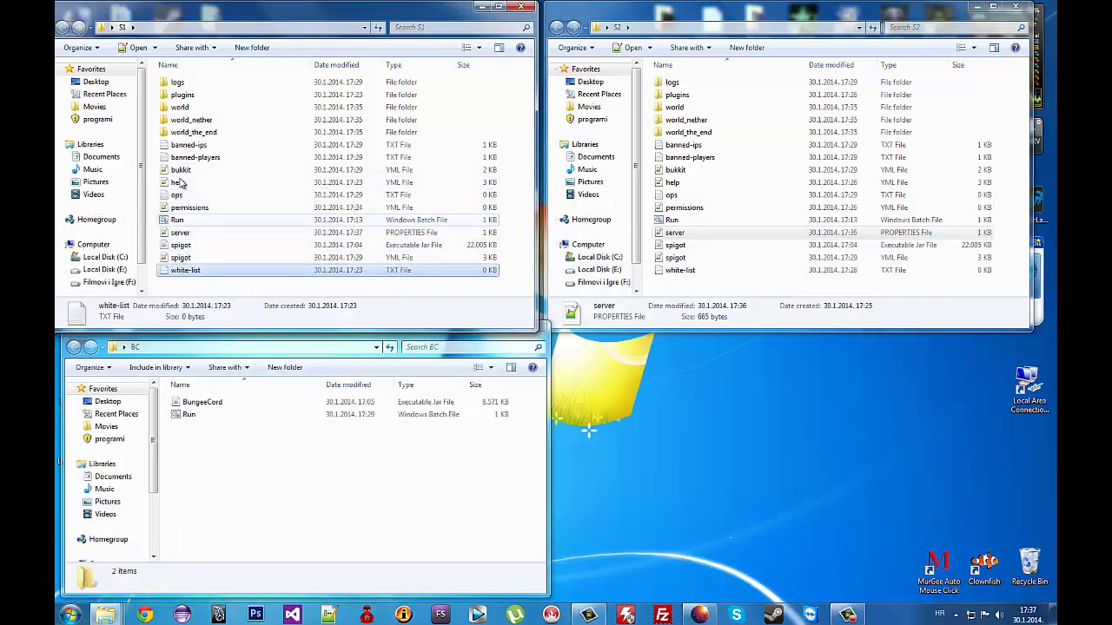
pyautogui.click(201, 170)
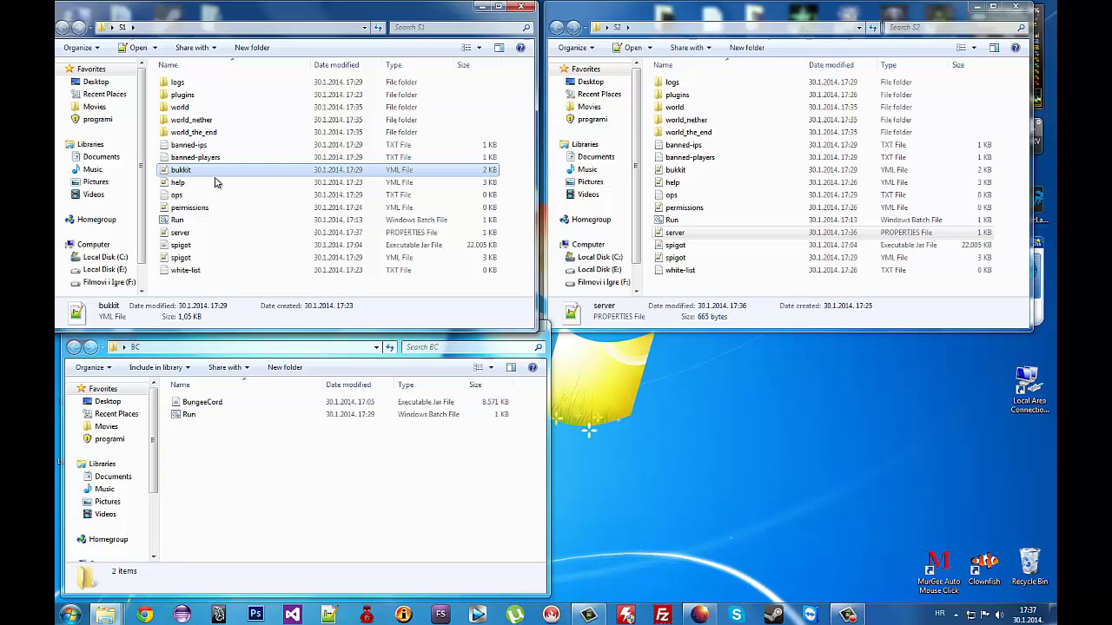
pyautogui.doubleClick(213, 171)
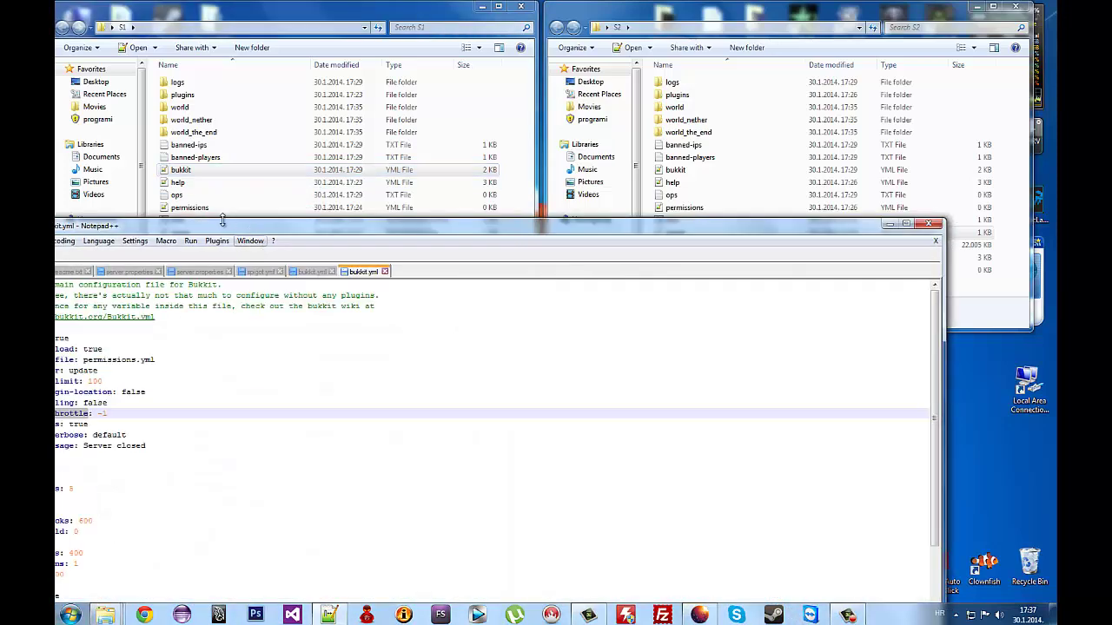
pyautogui.moveTo(269, 233); pyautogui.dragTo(437, 240)
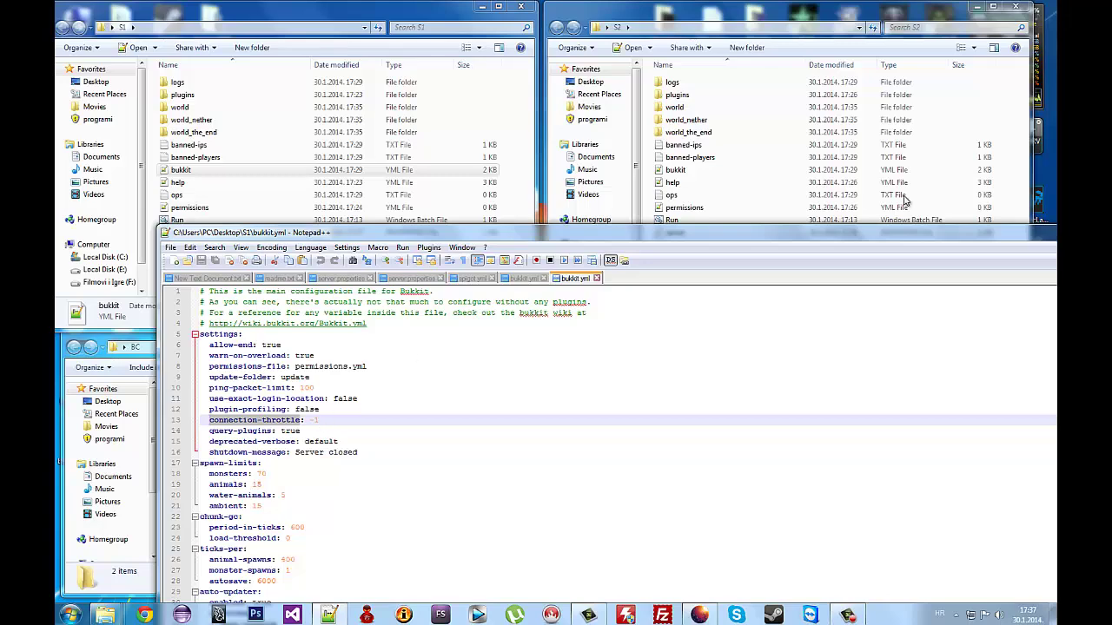
pyautogui.moveTo(962, 245); pyautogui.dragTo(881, 252)
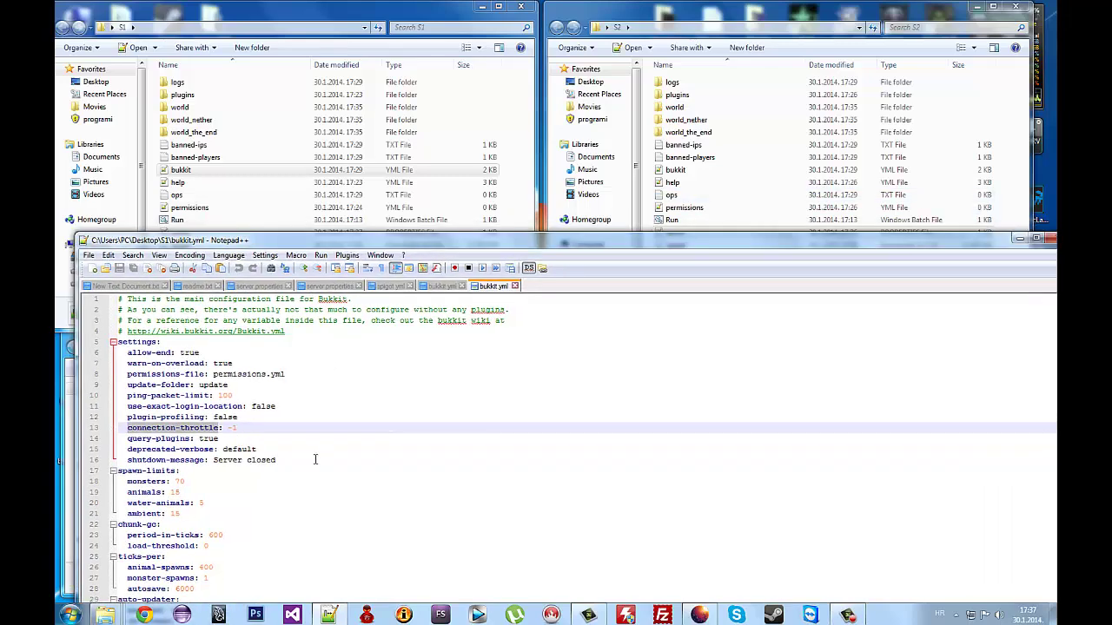
pyautogui.doubleClick(231, 428)
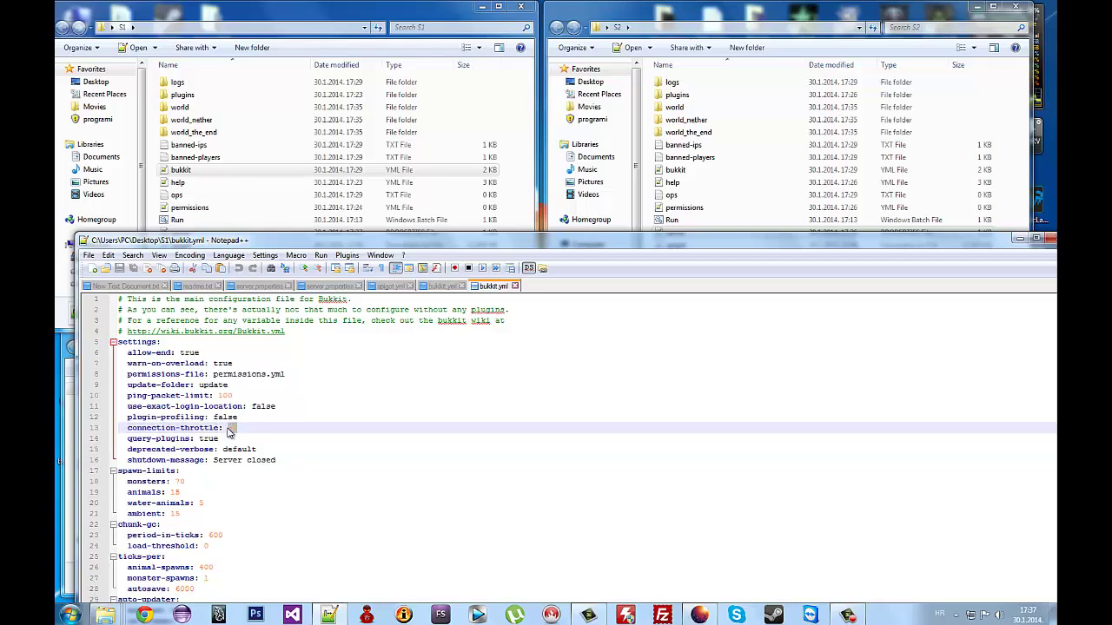
pyautogui.moveTo(995, 247); pyautogui.dragTo(989, 266)
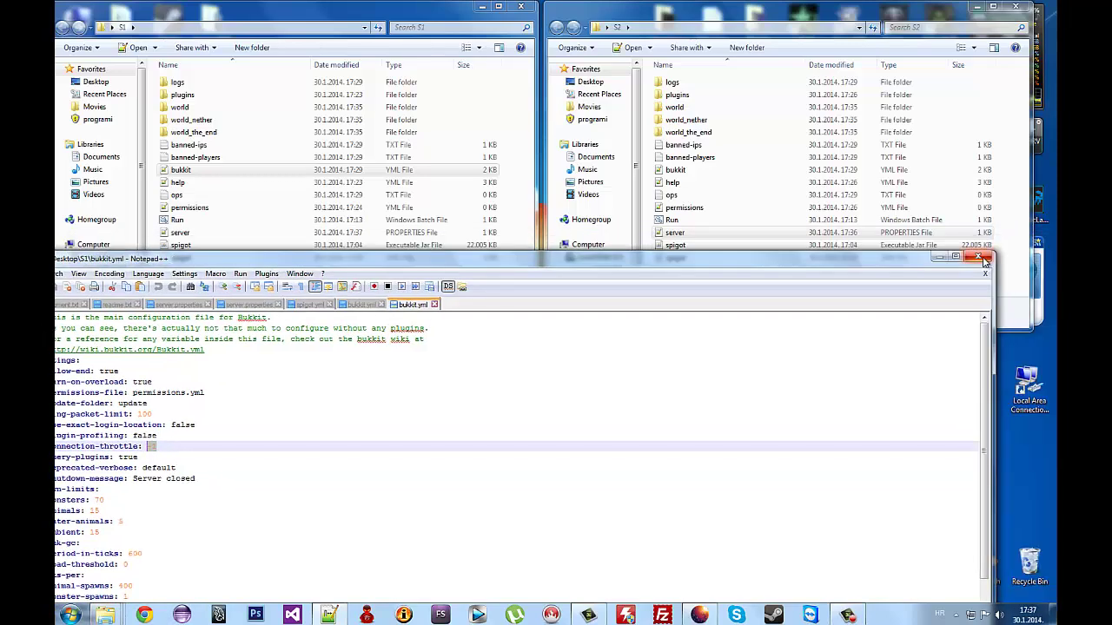
pyautogui.click(986, 263)
# - Open bukkit.yml from the S2 folder, check its connection-throttle value and minimize the editor
pyautogui.doubleClick(682, 171)
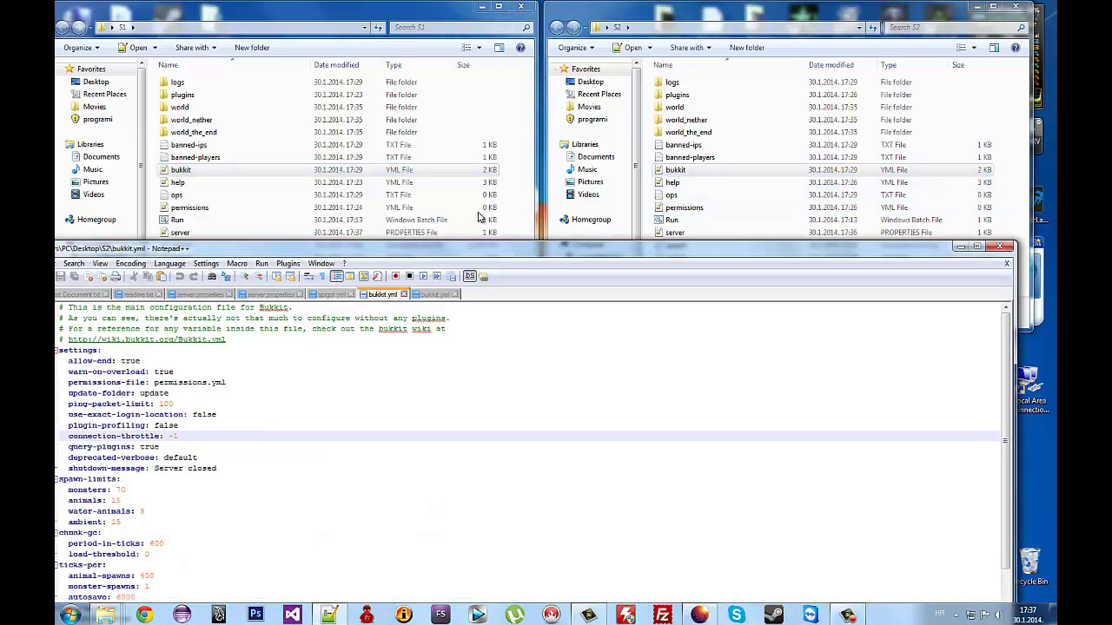
pyautogui.moveTo(949, 215); pyautogui.dragTo(984, 177)
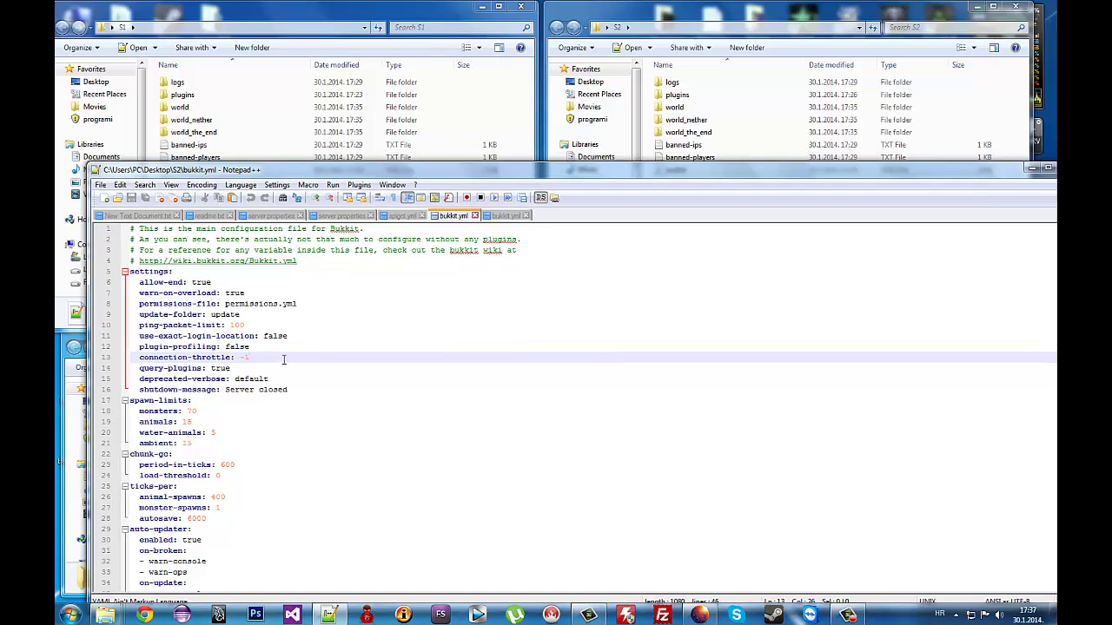
pyautogui.press('super+Down')
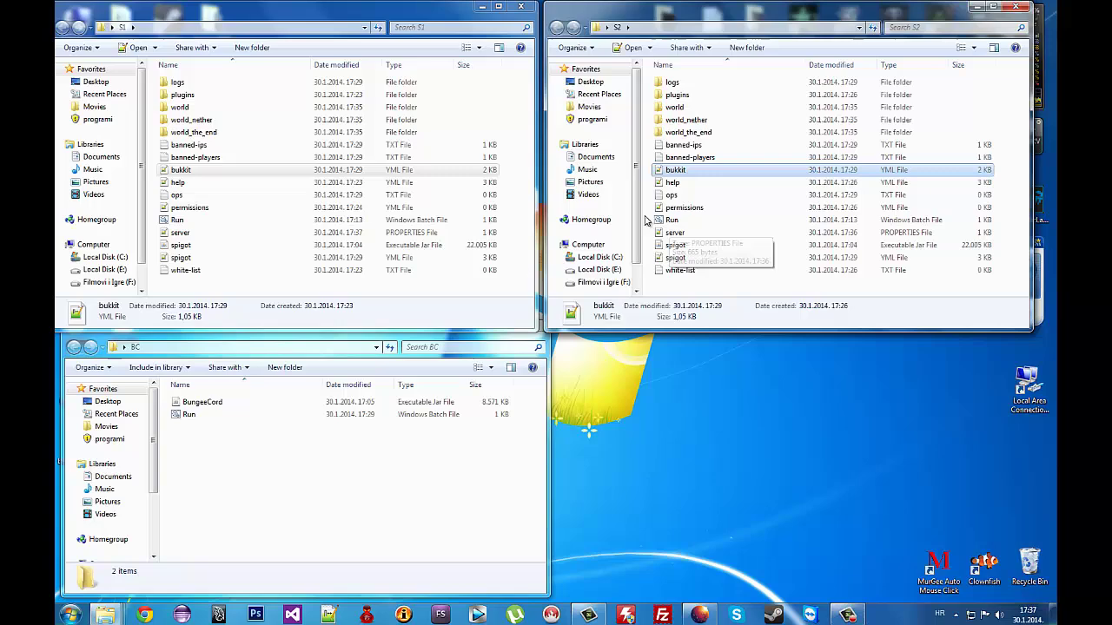
# - Start both Spigot servers with the Run batch files in S1 and S2, and arrange their consoles side by side
pyautogui.doubleClick(177, 220)
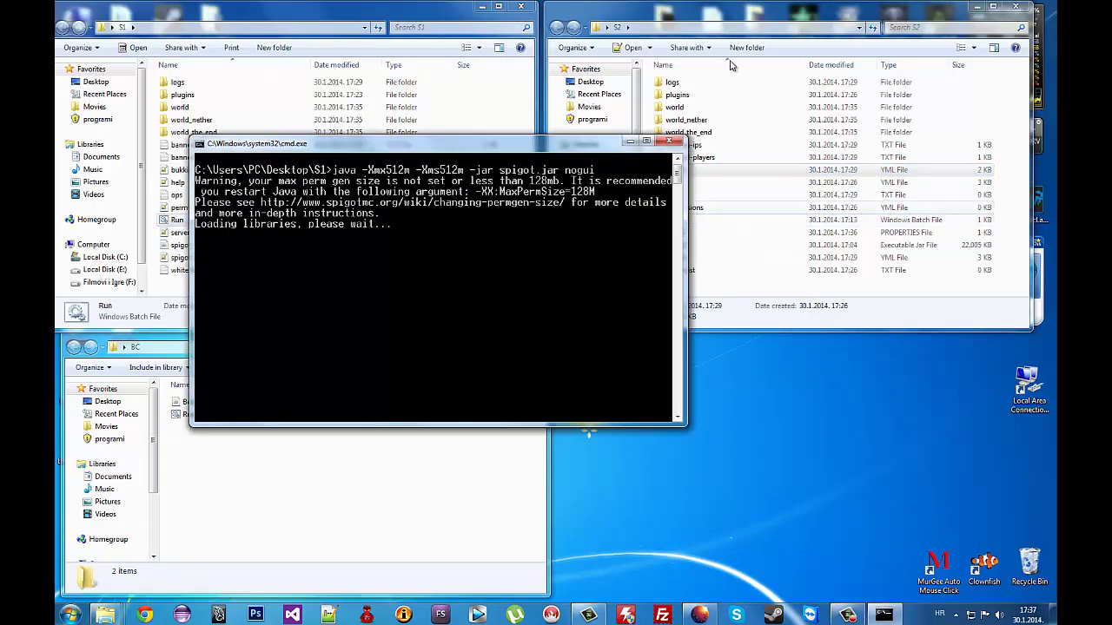
pyautogui.click(723, 45)
pyautogui.doubleClick(674, 219)
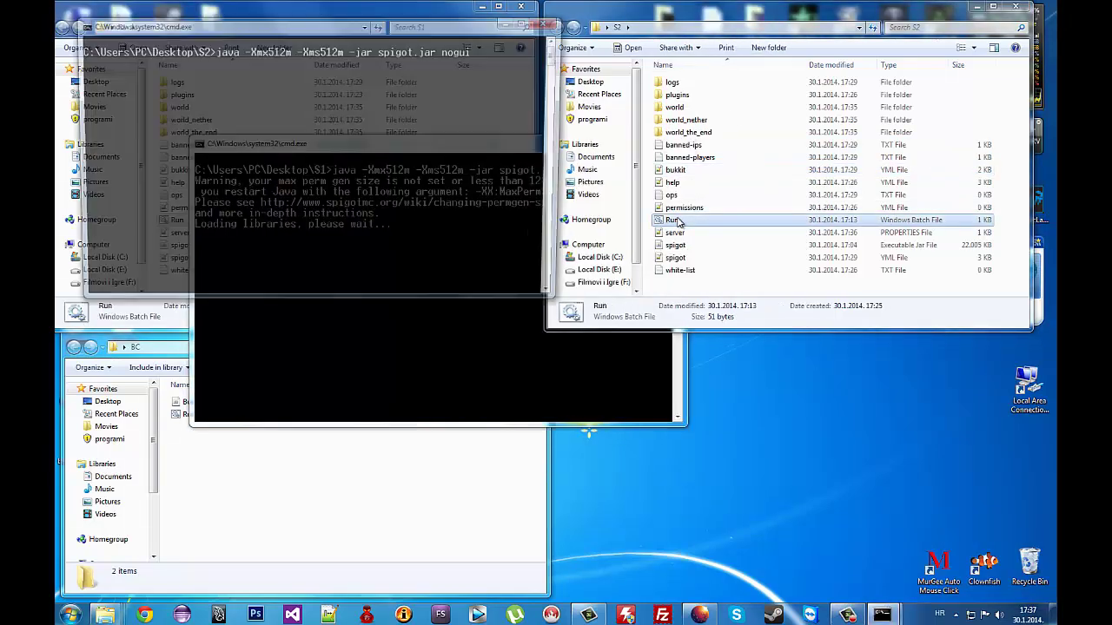
pyautogui.moveTo(354, 31); pyautogui.dragTo(849, 57)
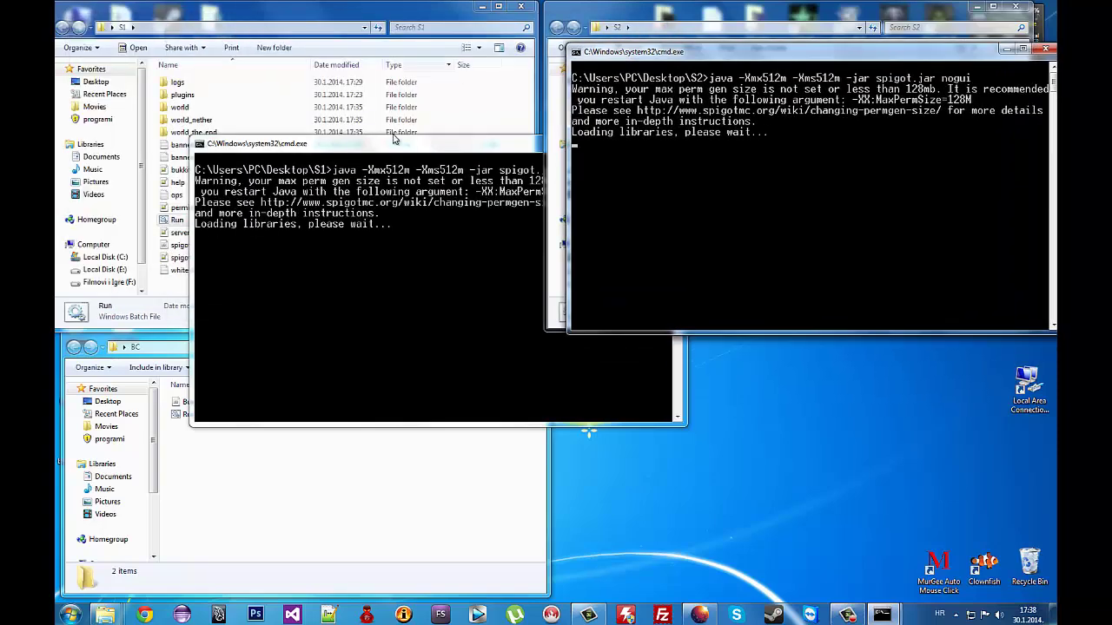
pyautogui.moveTo(397, 142); pyautogui.dragTo(255, 23)
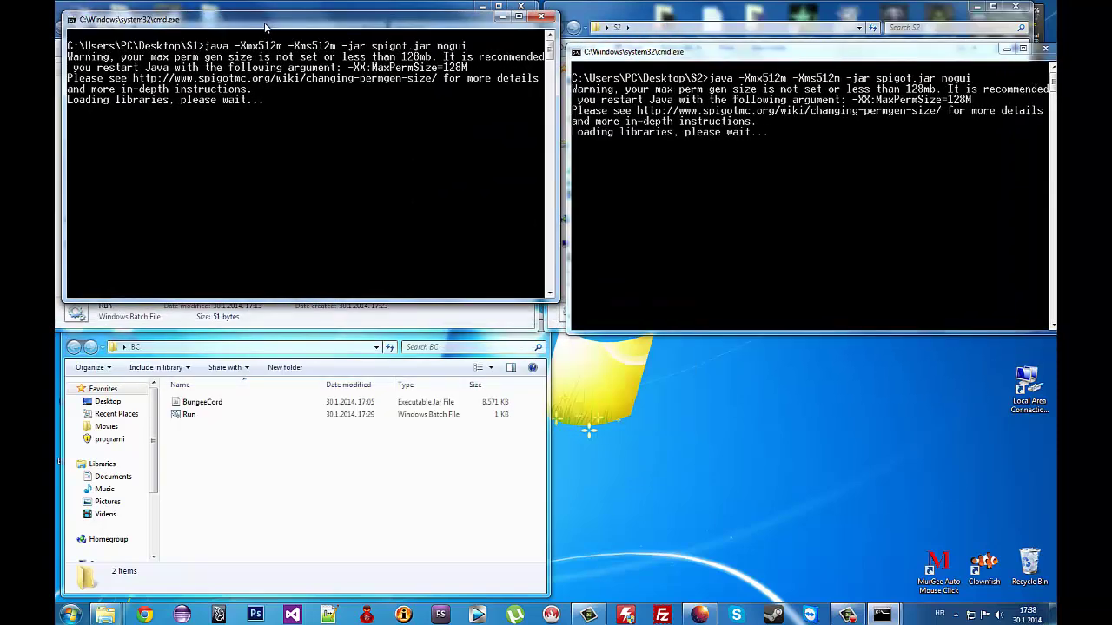
pyautogui.moveTo(643, 57); pyautogui.dragTo(633, 36)
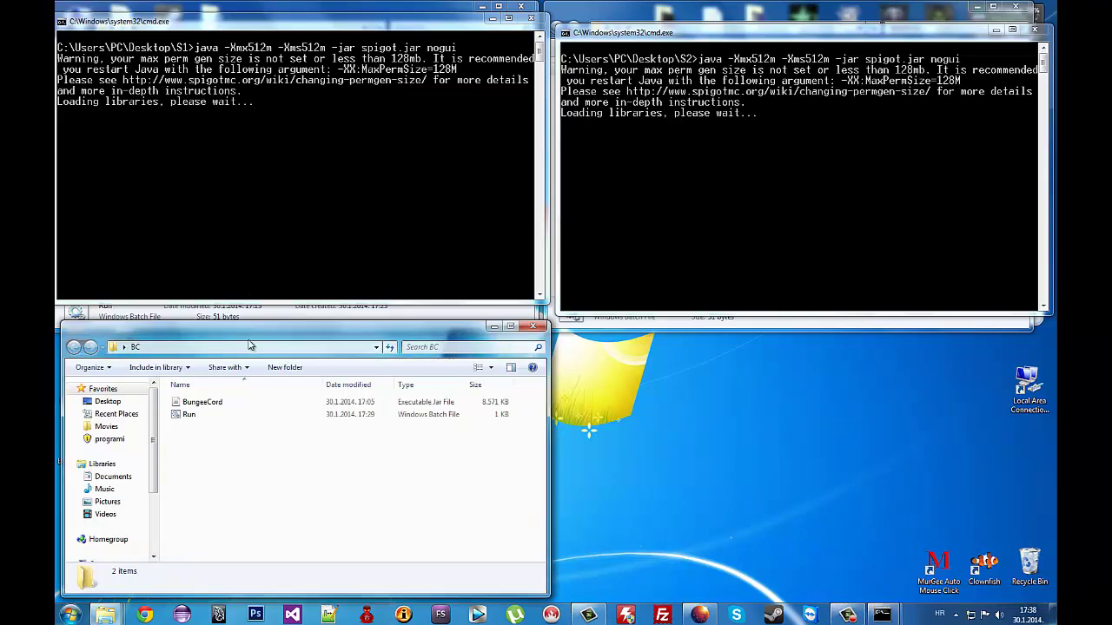
# - Open the BC folder's Run batch file in Notepad, review its BungeeCord launch command and close it
pyautogui.moveTo(254, 338); pyautogui.dragTo(261, 328)
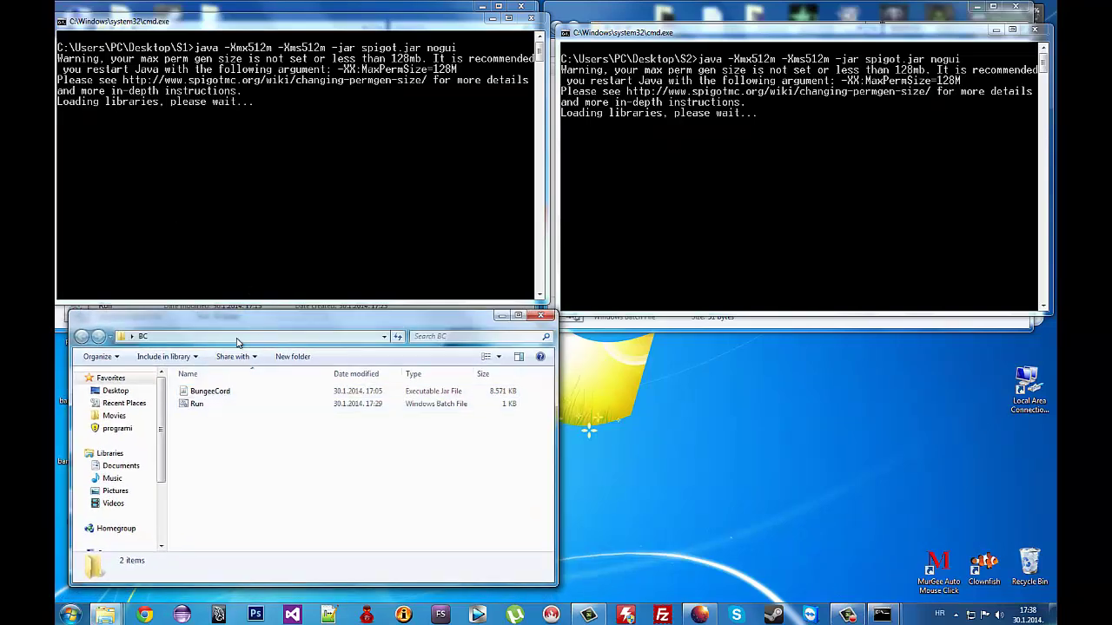
pyautogui.moveTo(177, 324); pyautogui.dragTo(176, 333)
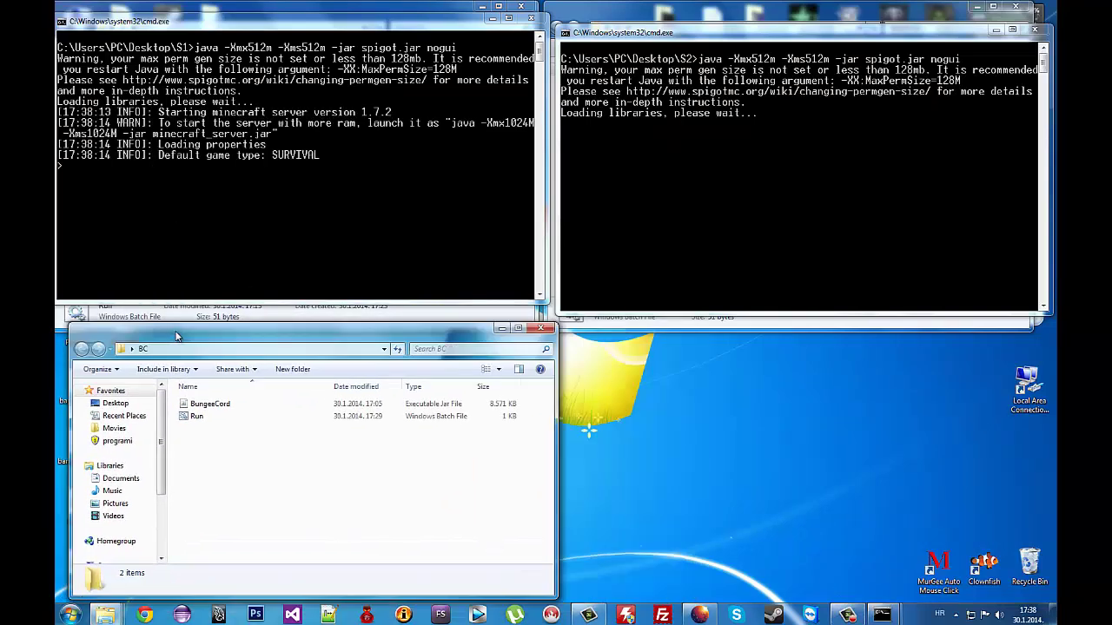
pyautogui.rightClick(209, 415)
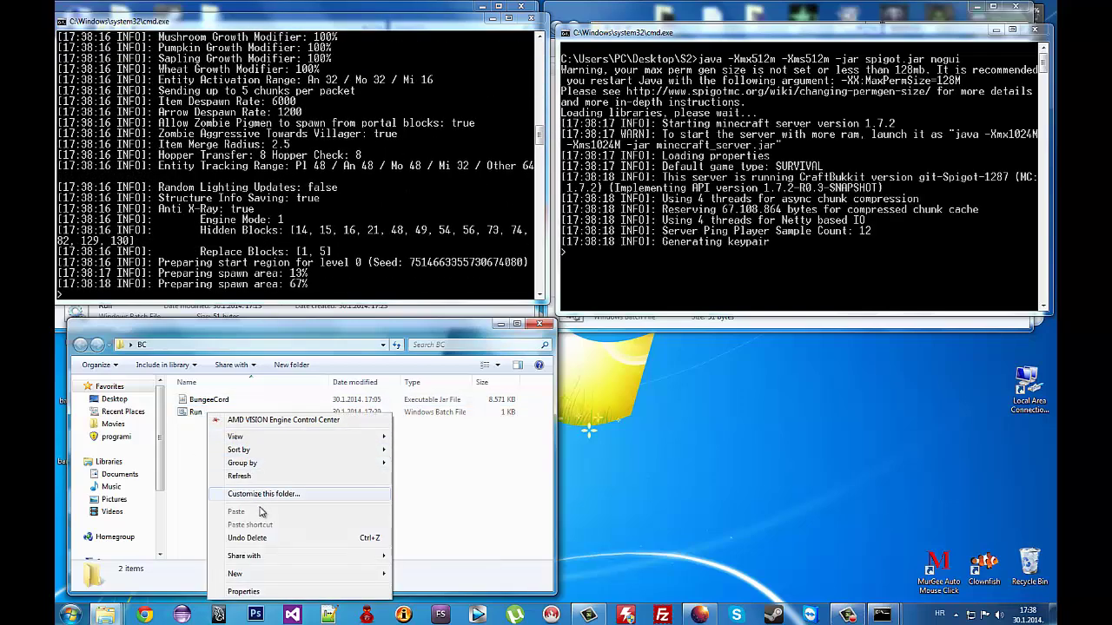
pyautogui.click(178, 417)
pyautogui.click(196, 413)
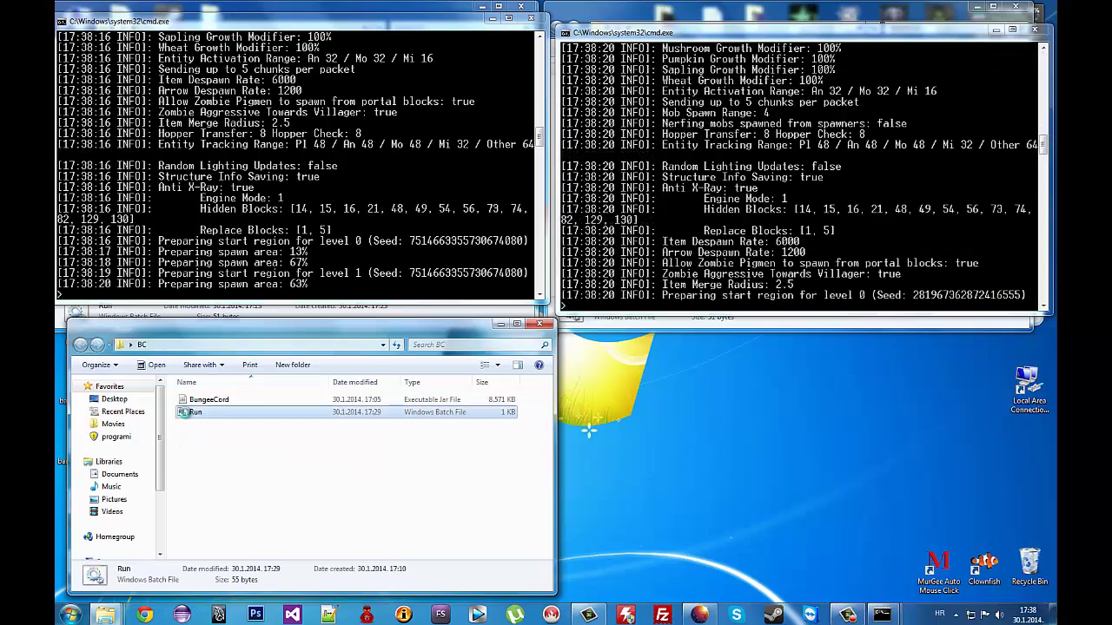
pyautogui.rightClick(196, 414)
pyautogui.click(215, 106)
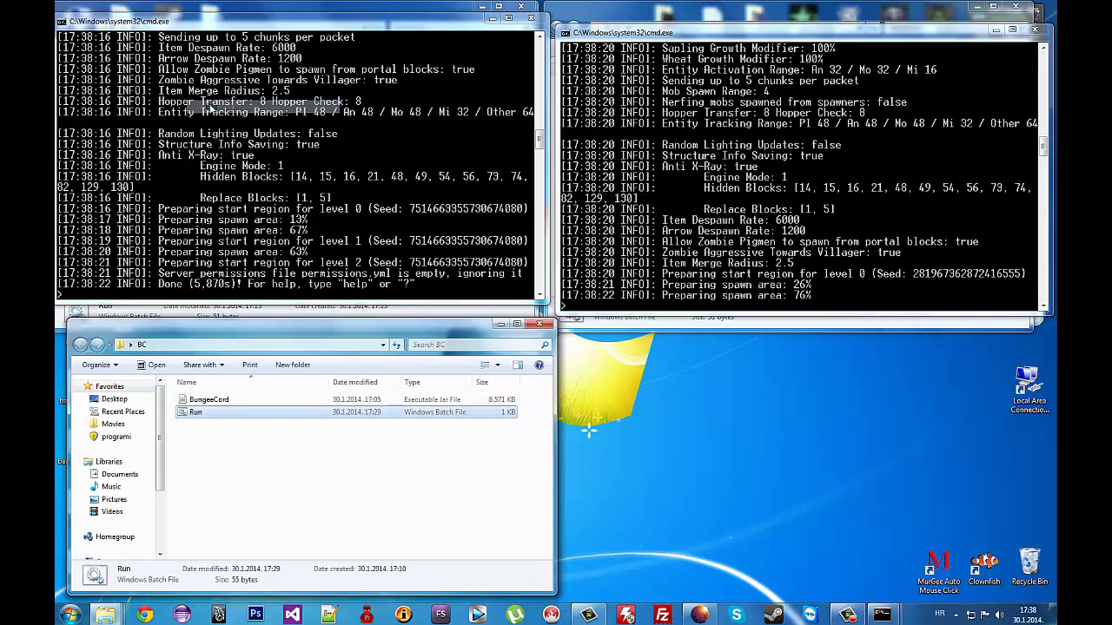
pyautogui.moveTo(340, 259); pyautogui.dragTo(286, 400)
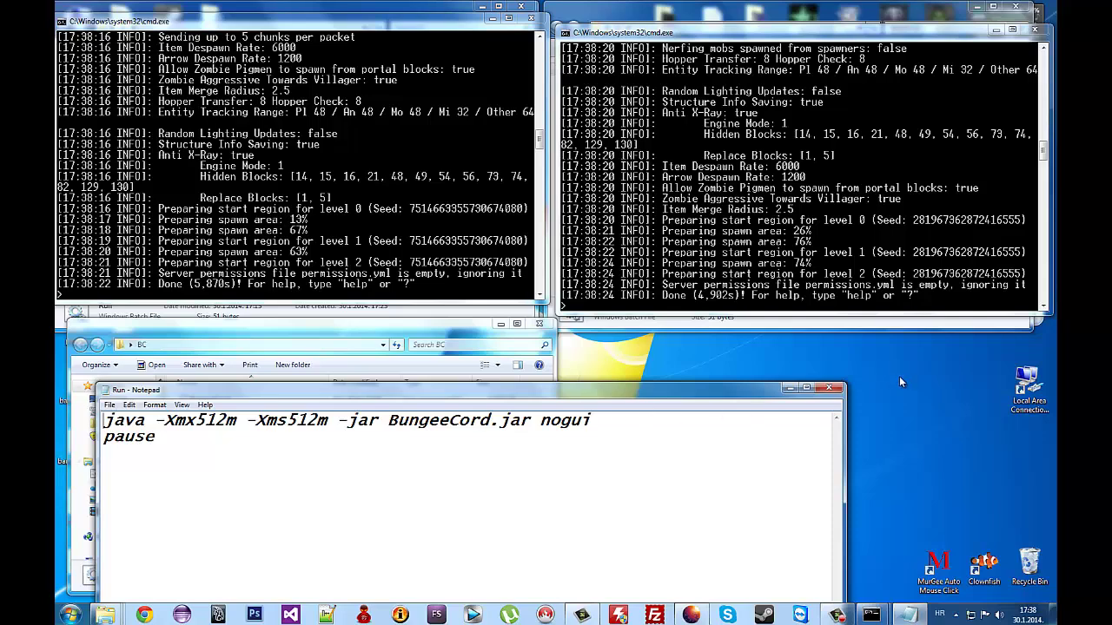
pyautogui.click(832, 390)
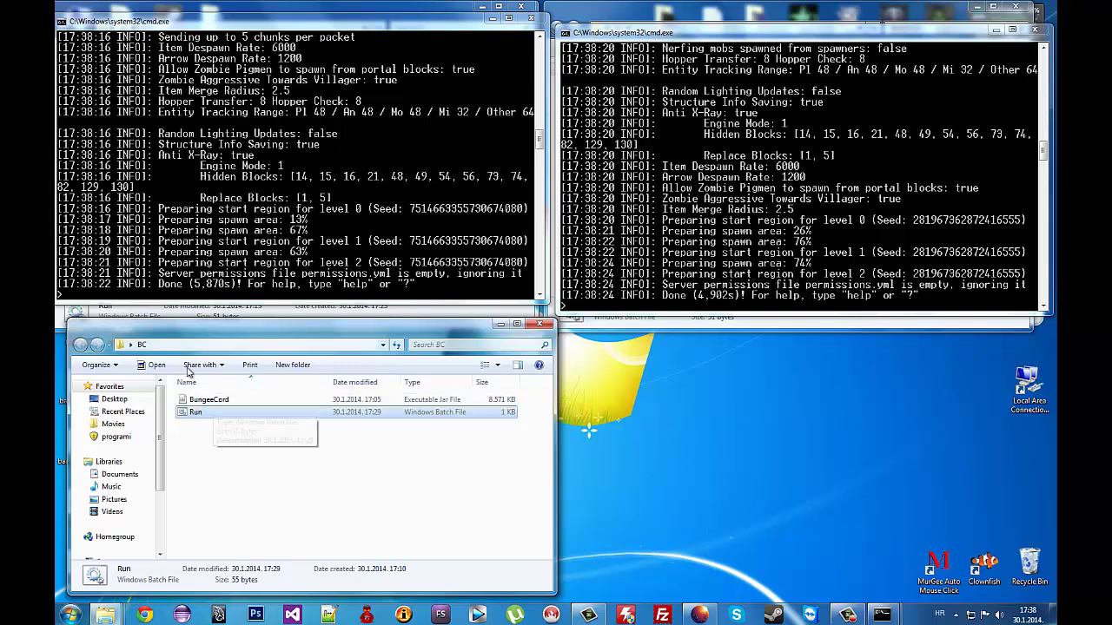
# - Launch BungeeCord from the BC folder's Run batch file to generate its files, then stop it with the end command and close its console
pyautogui.click(154, 364)
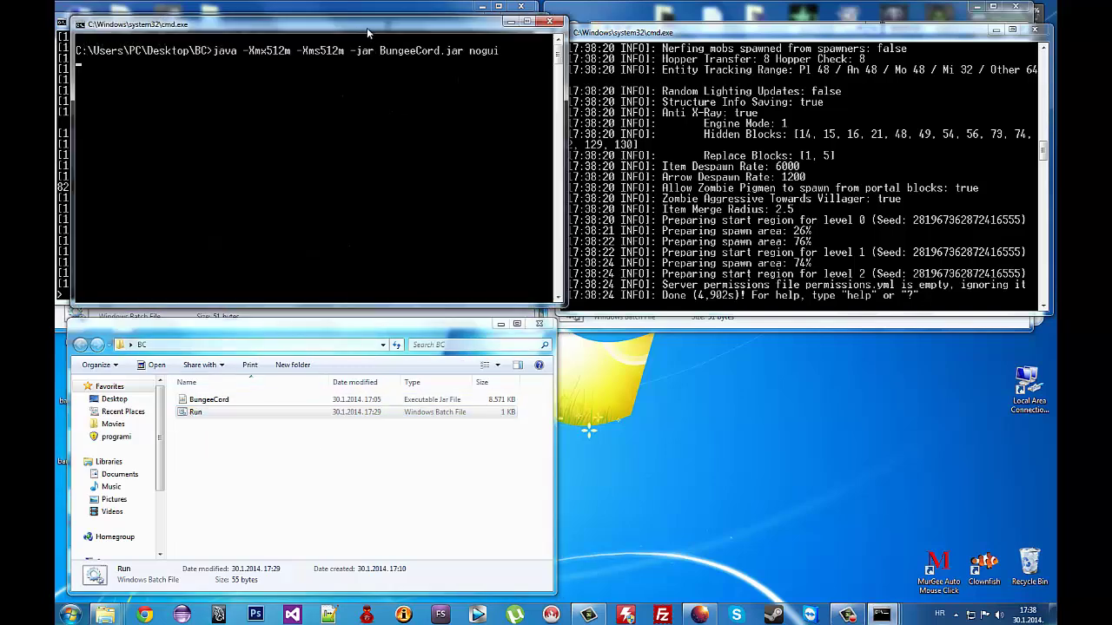
pyautogui.moveTo(368, 33); pyautogui.dragTo(717, 228)
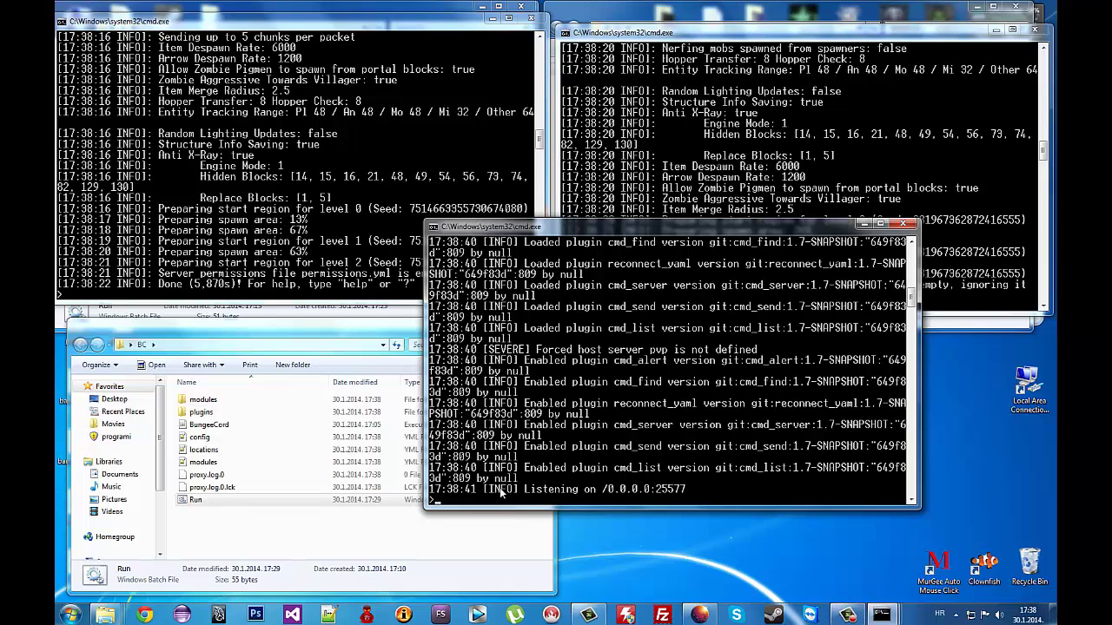
pyautogui.press('Return')
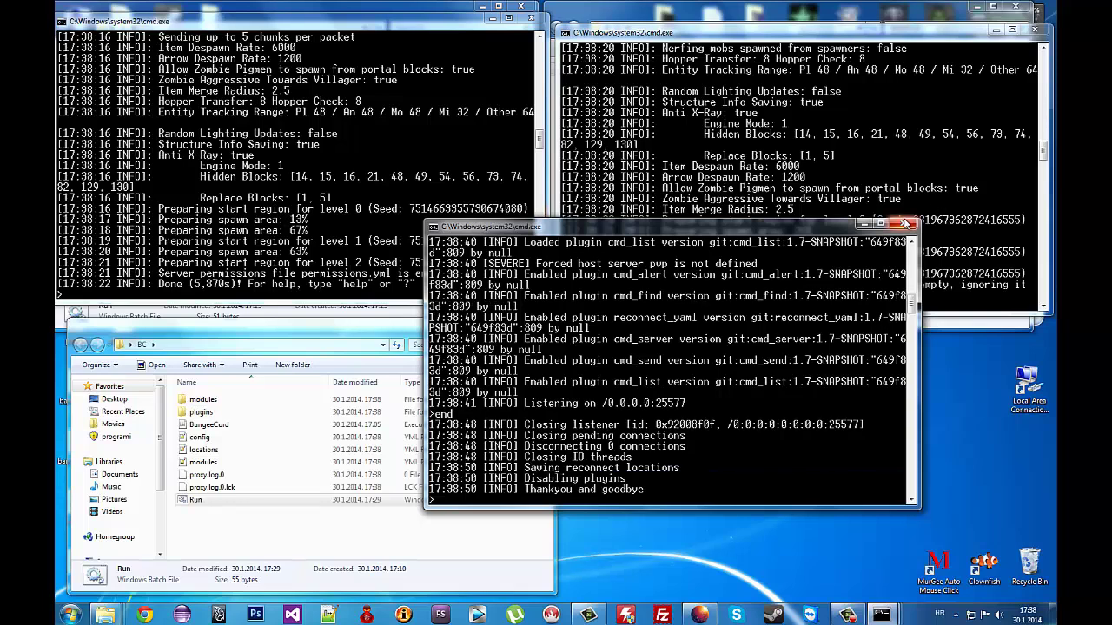
pyautogui.press('Return')
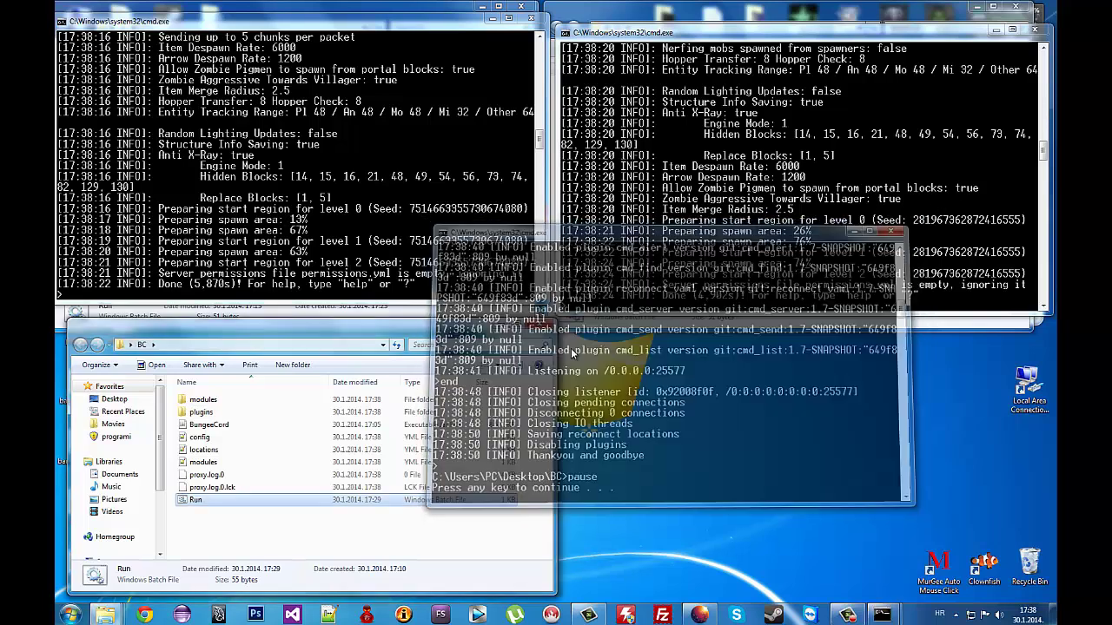
# - Open config.yml from the BC folder in Notepad++, then resize and move the editor so the whole text is in view
pyautogui.doubleClick(208, 437)
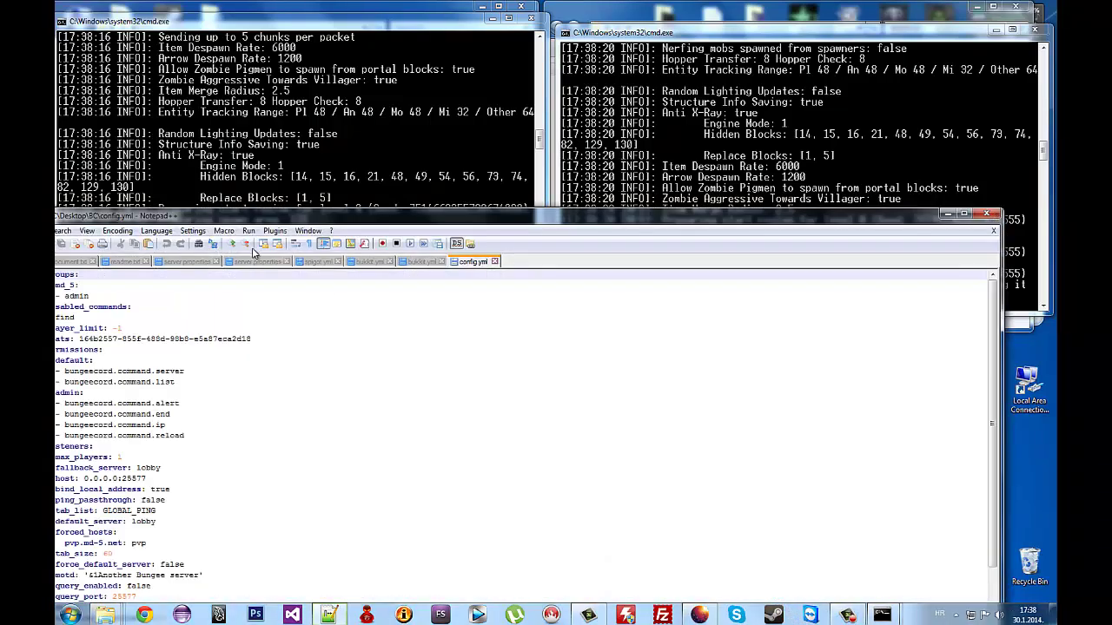
pyautogui.moveTo(284, 218); pyautogui.dragTo(343, 120)
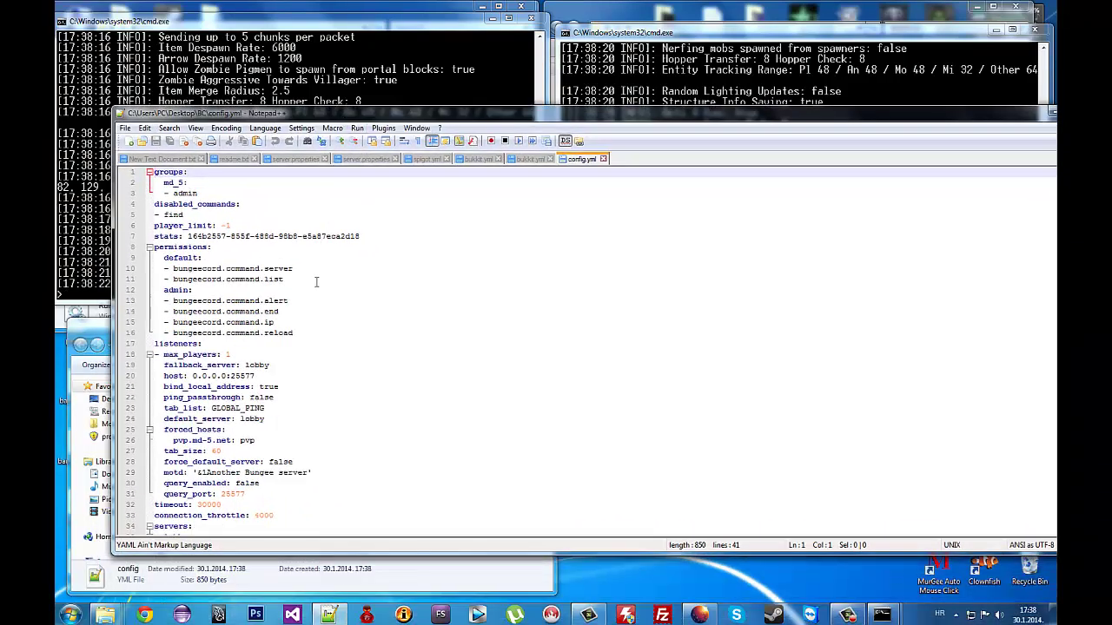
pyautogui.scroll(-1, 291, 405)
pyautogui.scroll(1, 292, 407)
pyautogui.moveTo(635, 123); pyautogui.dragTo(581, 83)
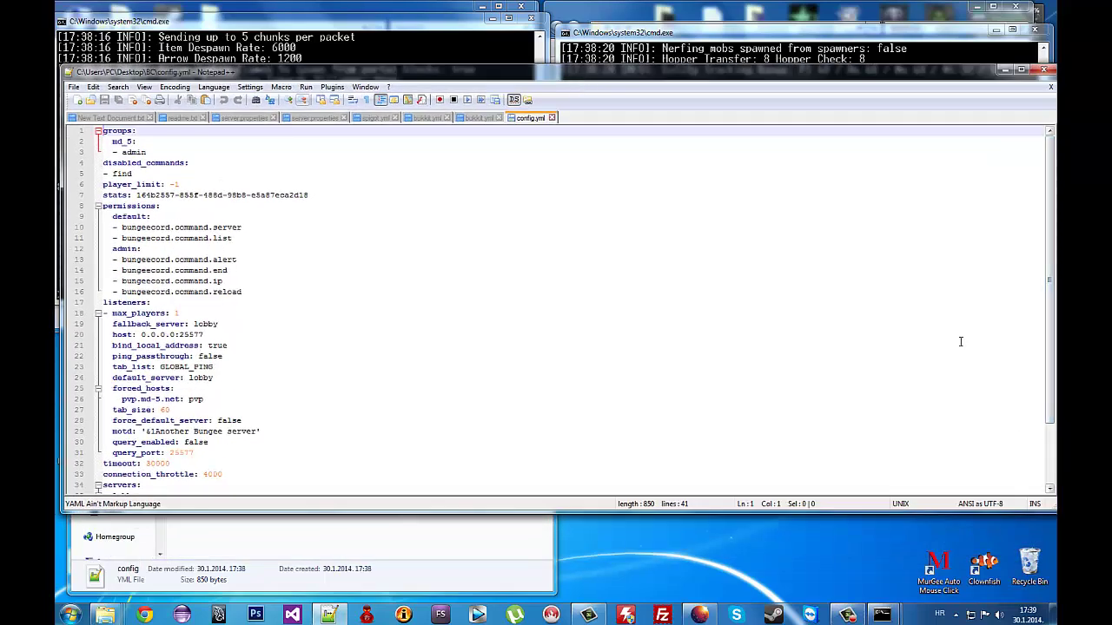
pyautogui.moveTo(700, 74); pyautogui.dragTo(597, 75)
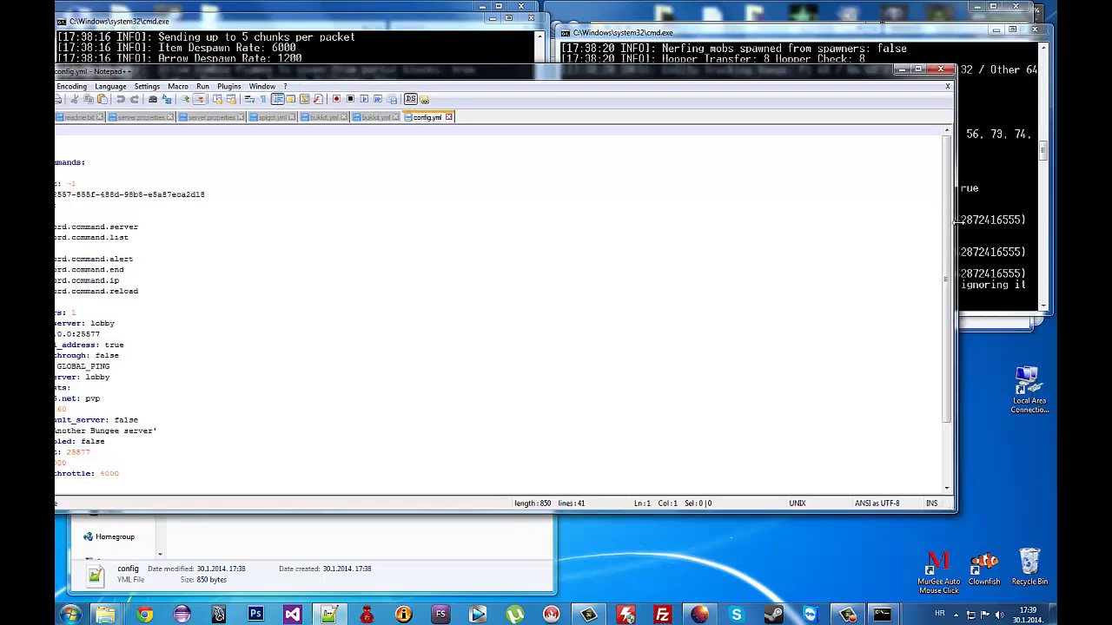
pyautogui.moveTo(955, 222); pyautogui.dragTo(595, 223)
pyautogui.moveTo(312, 71); pyautogui.dragTo(613, 74)
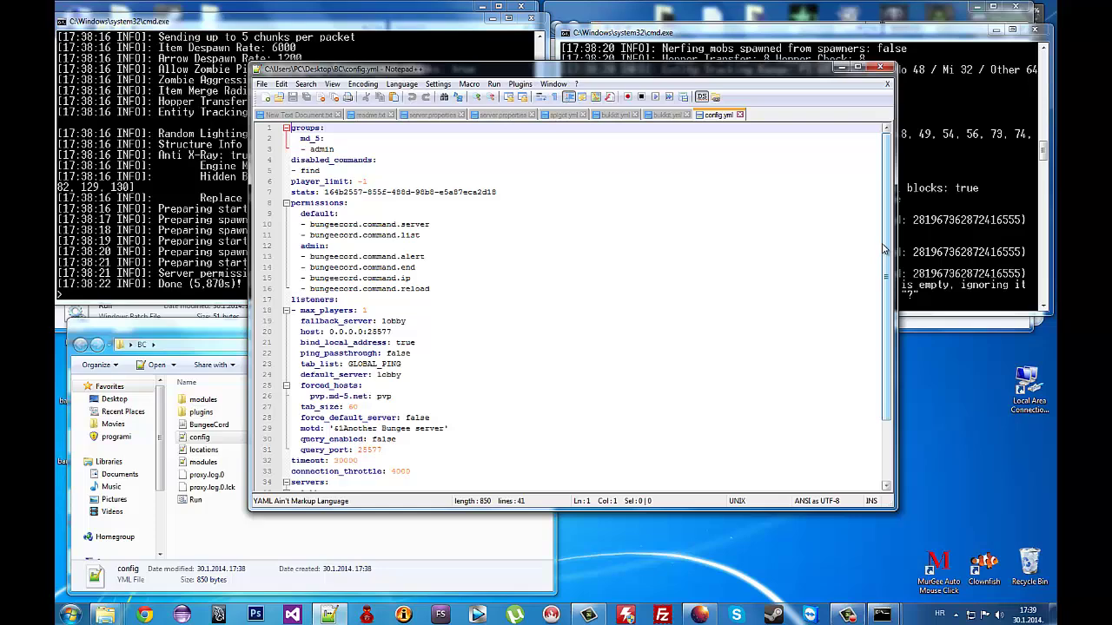
# - Set the listener host to 0.0.0.0:25565 in config.yml and check the online_mode setting at the end of the file
pyautogui.scroll(-1, 872, 279)
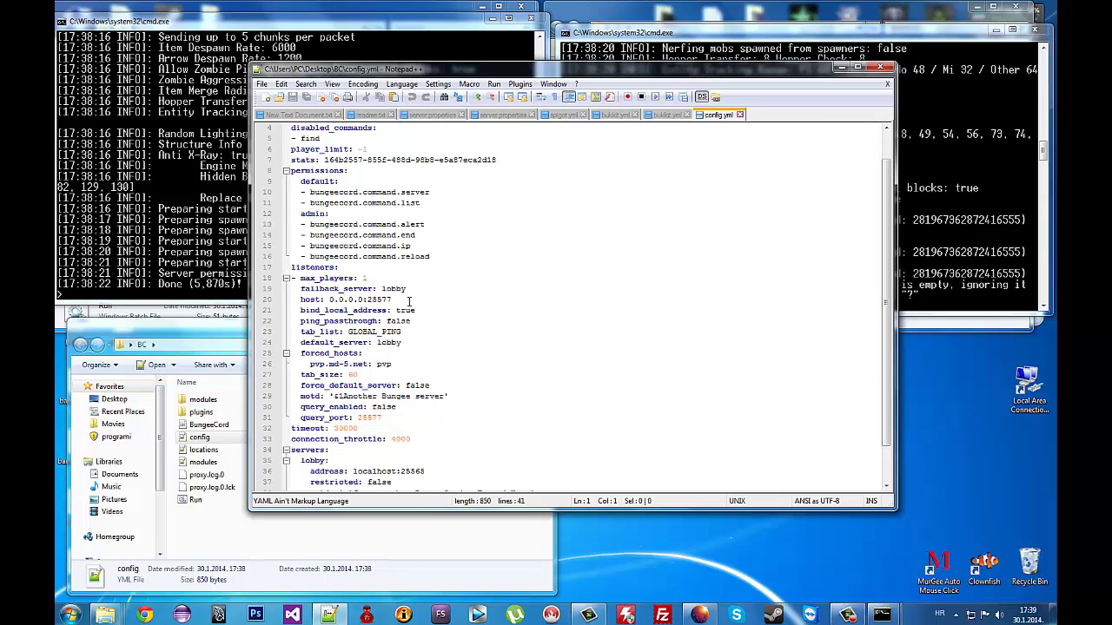
pyautogui.scroll(-2, 408, 301)
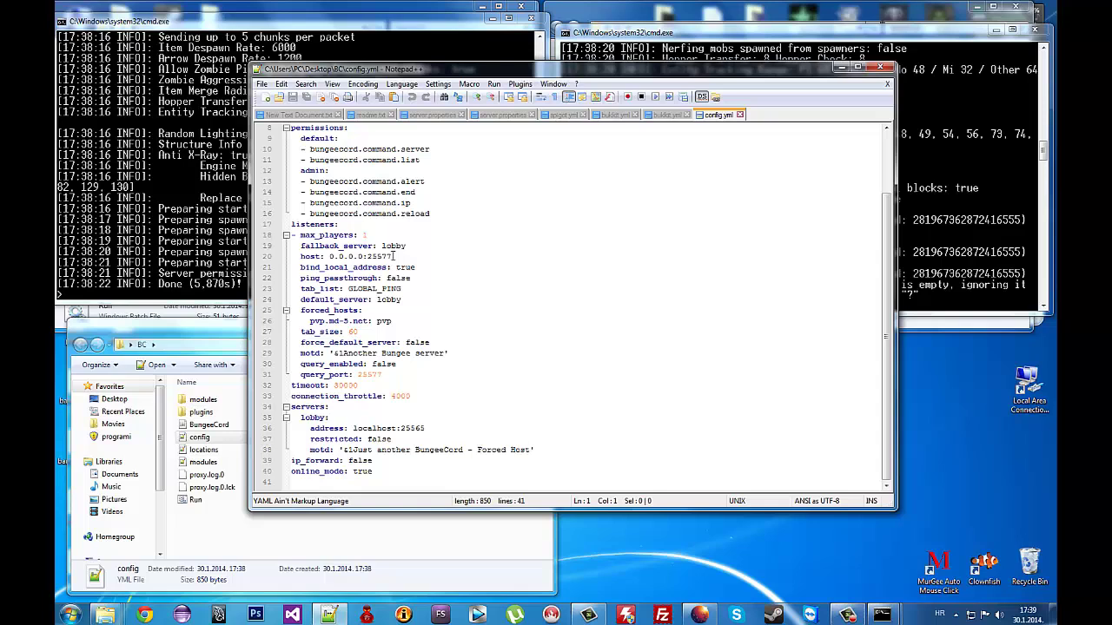
pyautogui.moveTo(400, 258); pyautogui.dragTo(366, 258)
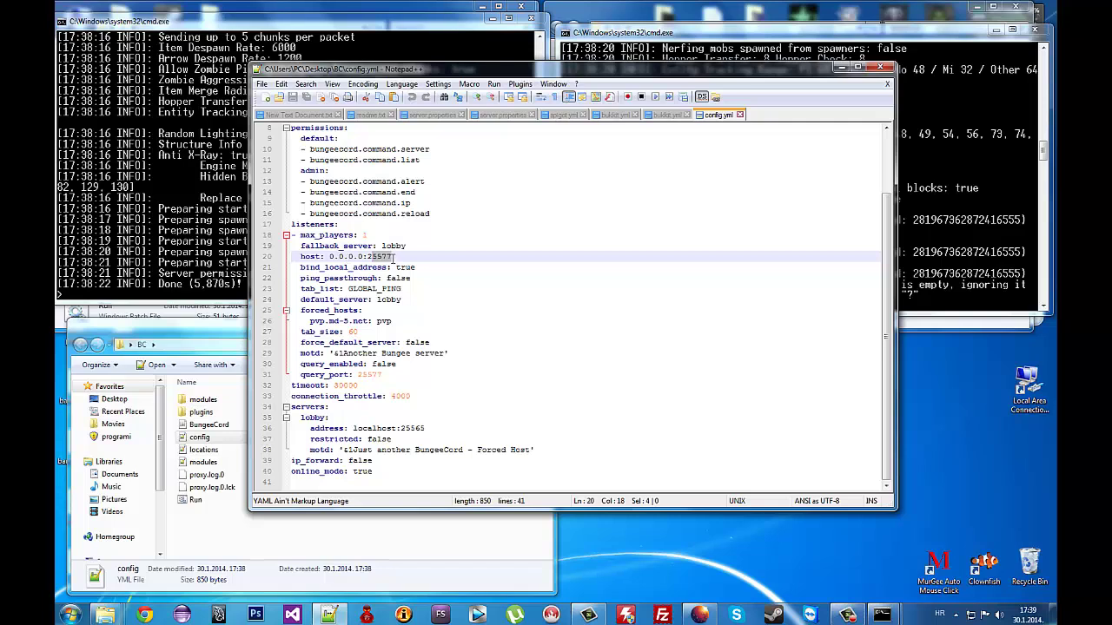
pyautogui.click(390, 257)
pyautogui.doubleClick(392, 256)
pyautogui.moveTo(396, 258); pyautogui.dragTo(385, 259)
pyautogui.write('65')
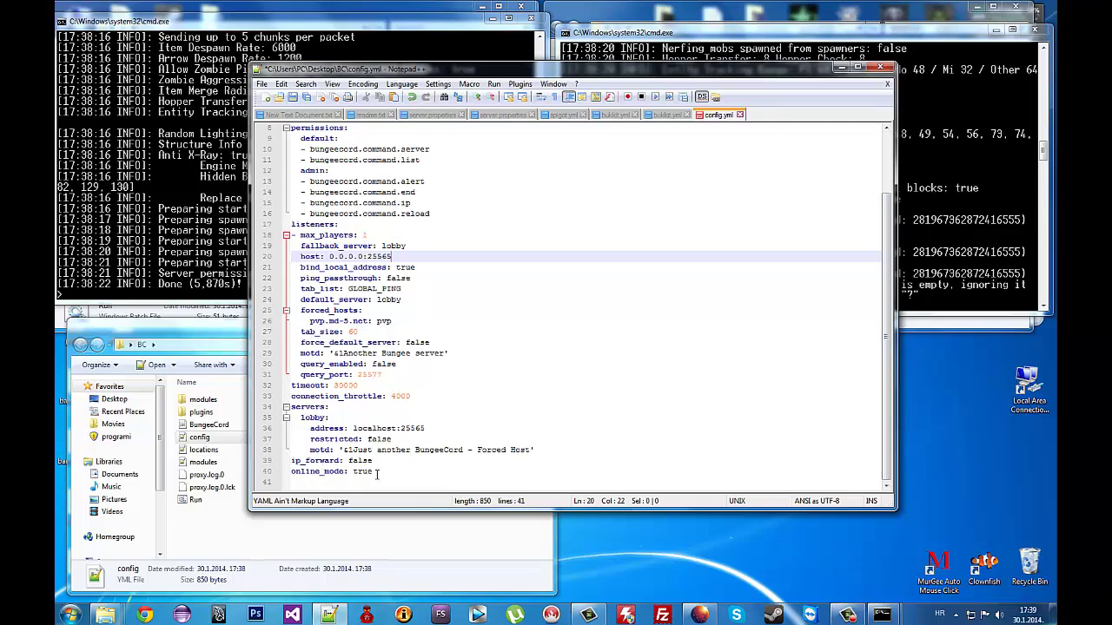
pyautogui.moveTo(372, 472)
pyautogui.mouseDown()
pyautogui.moveTo(339, 472)
pyautogui.moveTo(360, 473)
pyautogui.mouseUp()
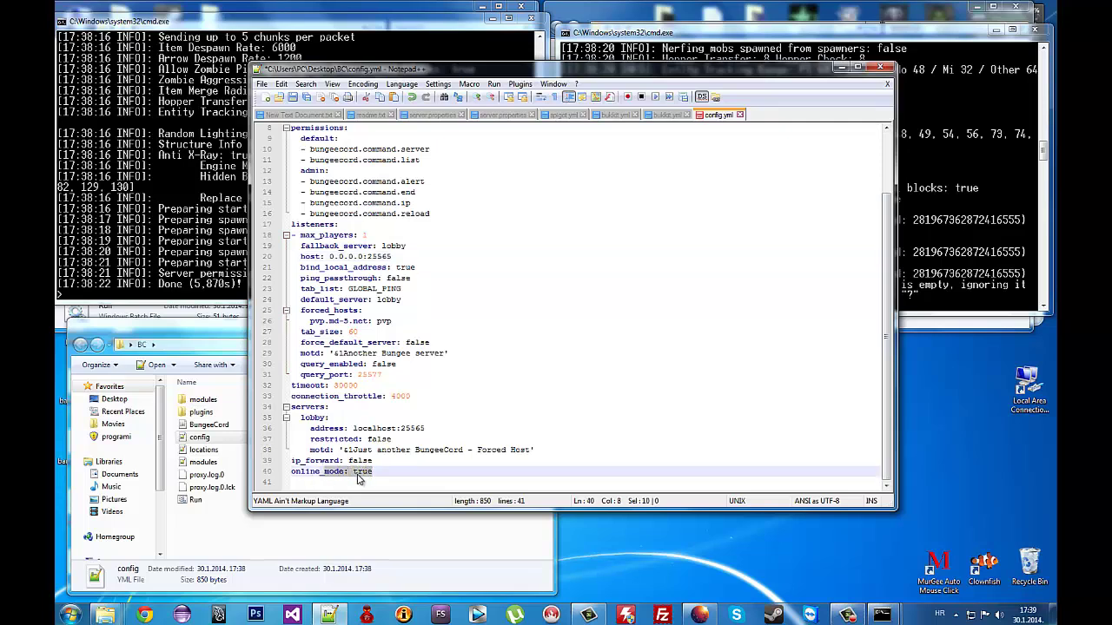
pyautogui.click(369, 472)
pyautogui.click(376, 472)
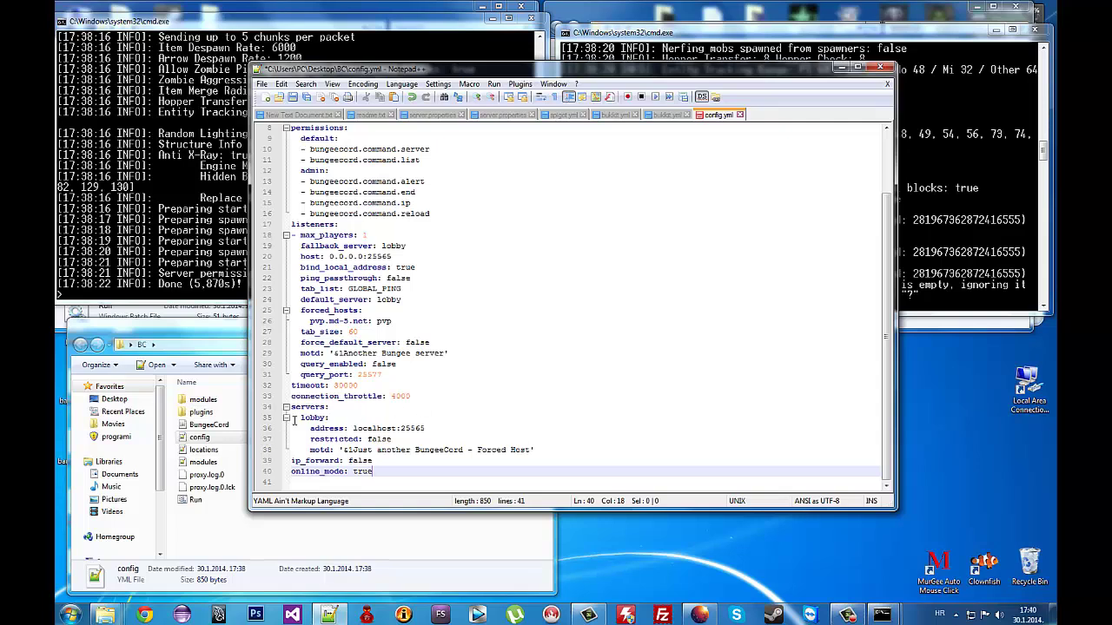
# - Duplicate the four-line lobby server entry directly below itself in the servers section
pyautogui.moveTo(289, 420); pyautogui.dragTo(534, 452)
pyautogui.rightClick(508, 451)
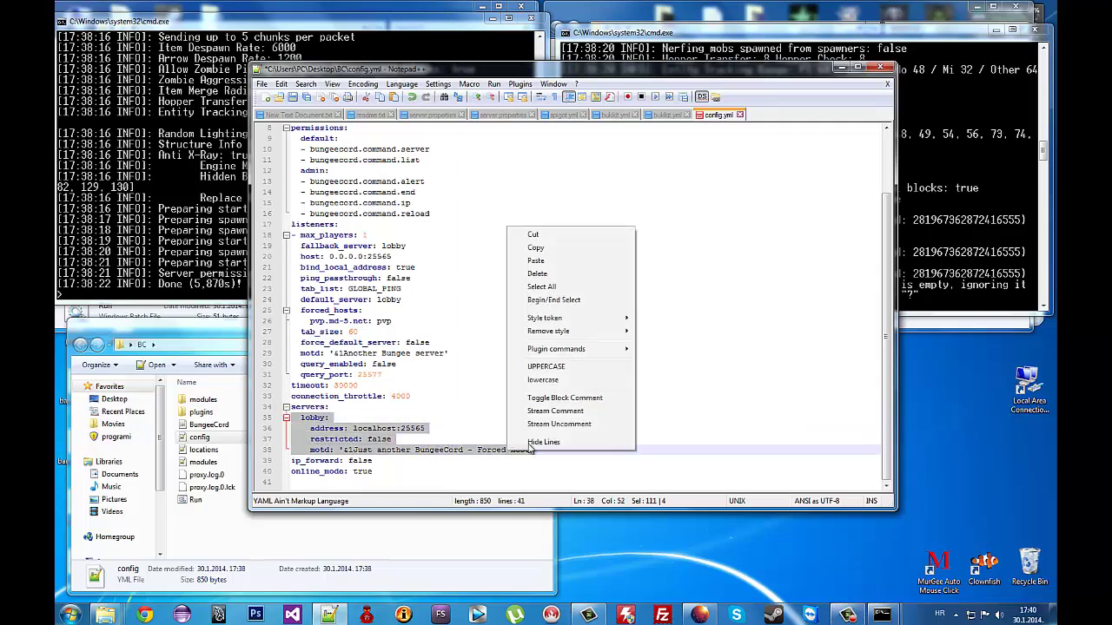
pyautogui.click(535, 247)
pyautogui.click(537, 450)
pyautogui.press('Return')
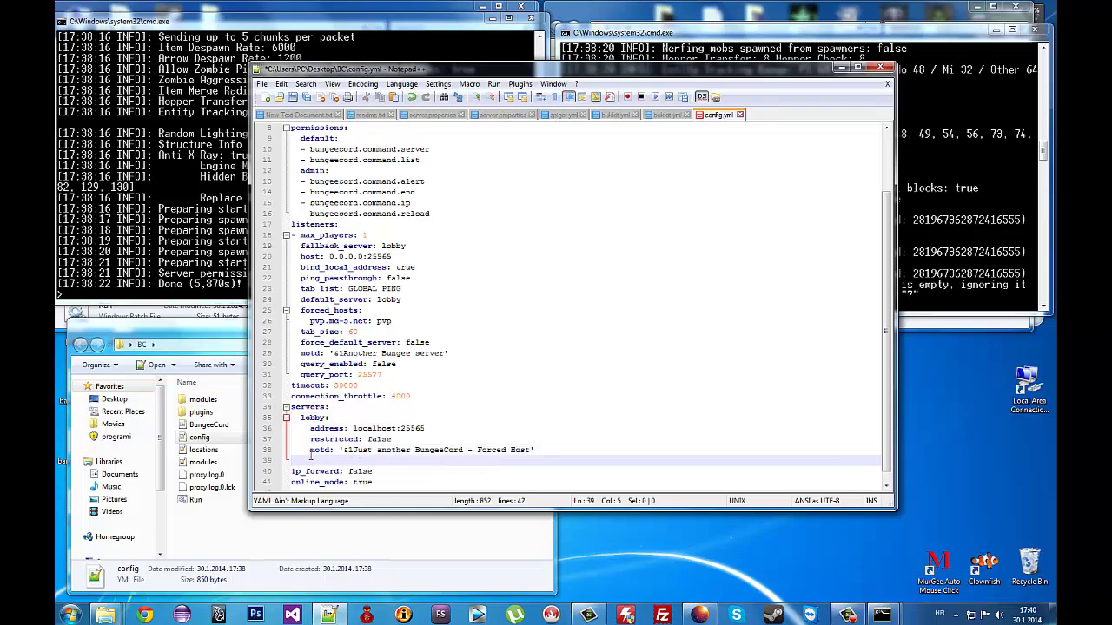
pyautogui.rightClick(306, 465)
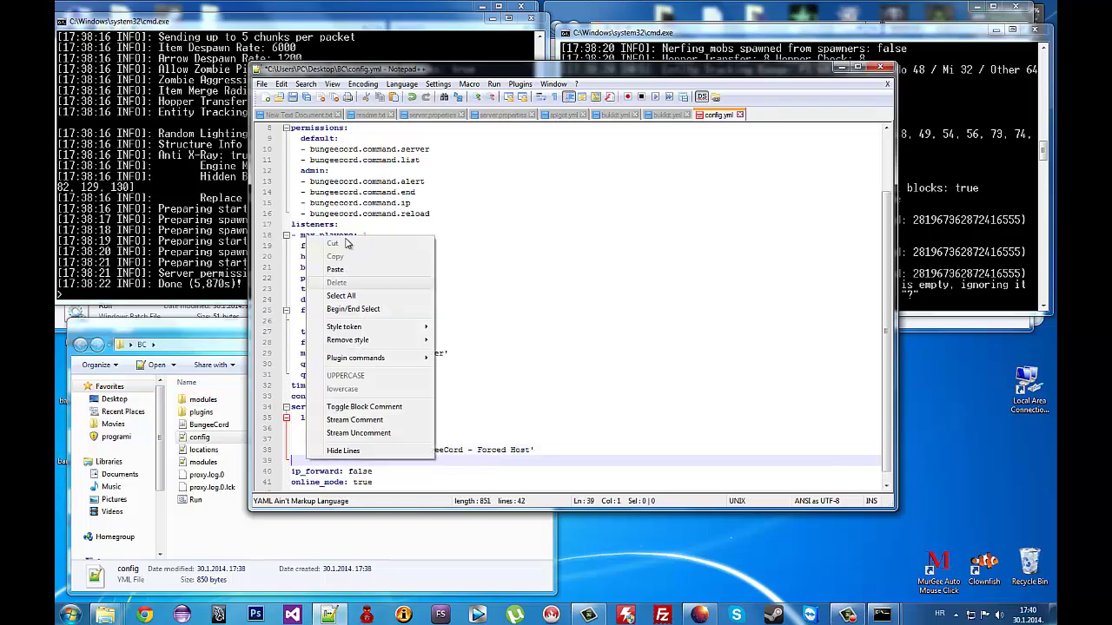
pyautogui.click(330, 270)
# - Rename the duplicated server entry to server2 and the original lobby entry to server1
pyautogui.moveTo(327, 418); pyautogui.dragTo(300, 420)
pyautogui.write('sd:')
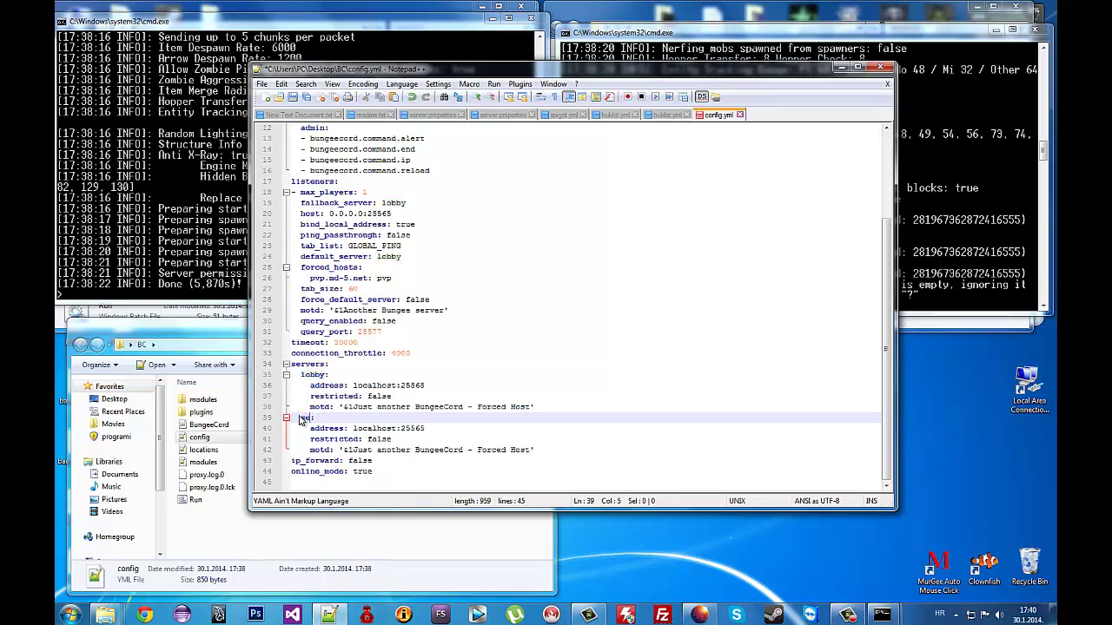
pyautogui.write('rver2')
pyautogui.moveTo(325, 375); pyautogui.dragTo(301, 375)
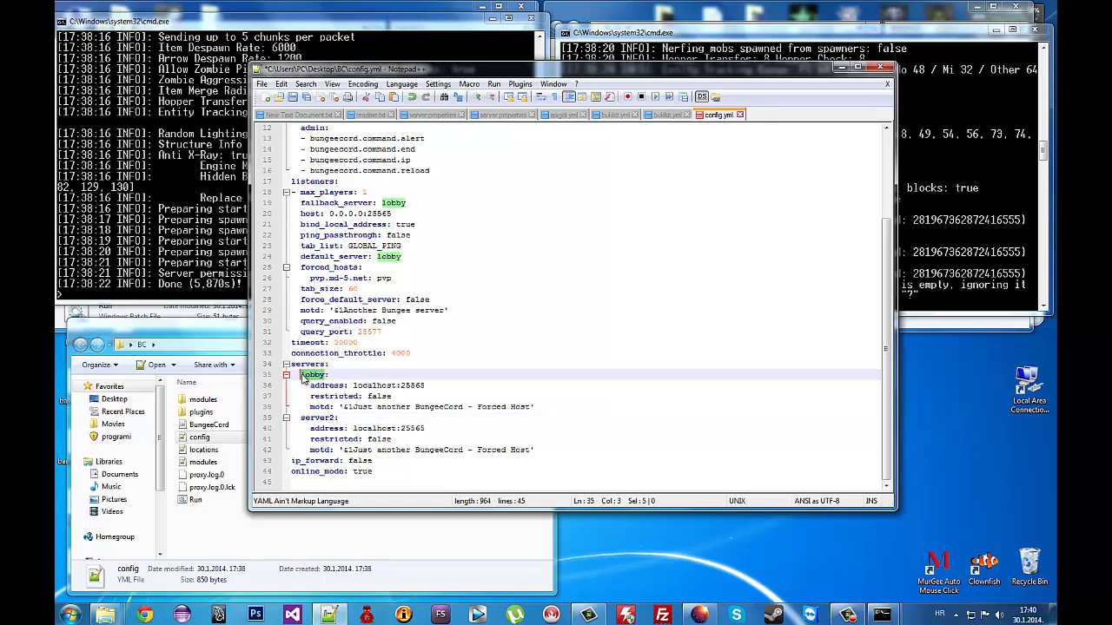
pyautogui.write('server')
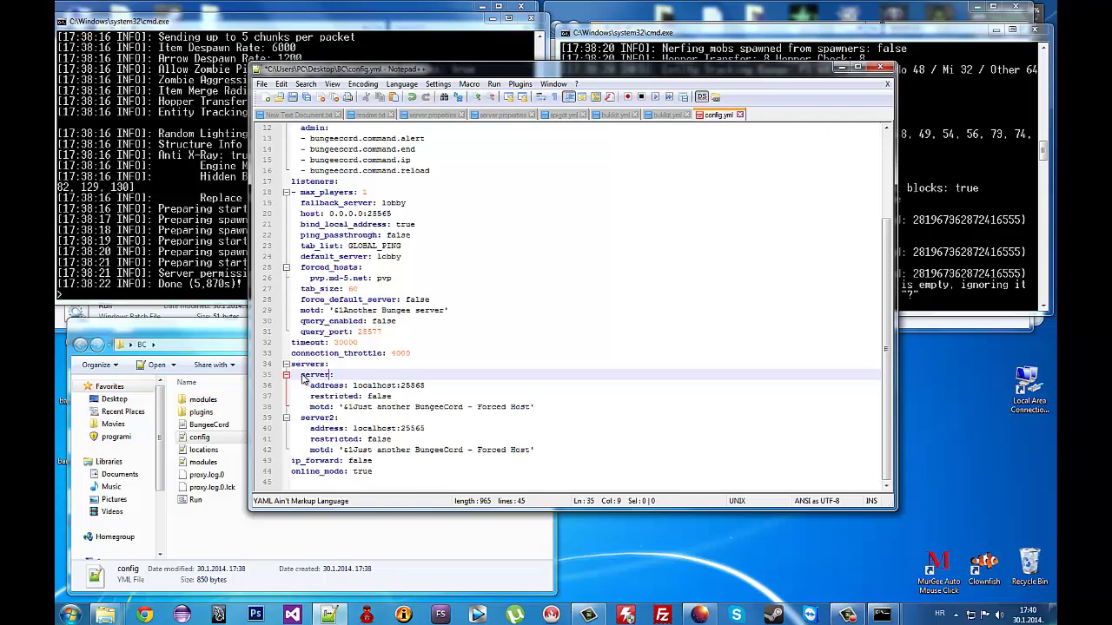
pyautogui.write('1')
# - Set default_server to server1 in the listeners section
pyautogui.moveTo(319, 259); pyautogui.dragTo(329, 258)
pyautogui.moveTo(407, 255); pyautogui.dragTo(385, 257)
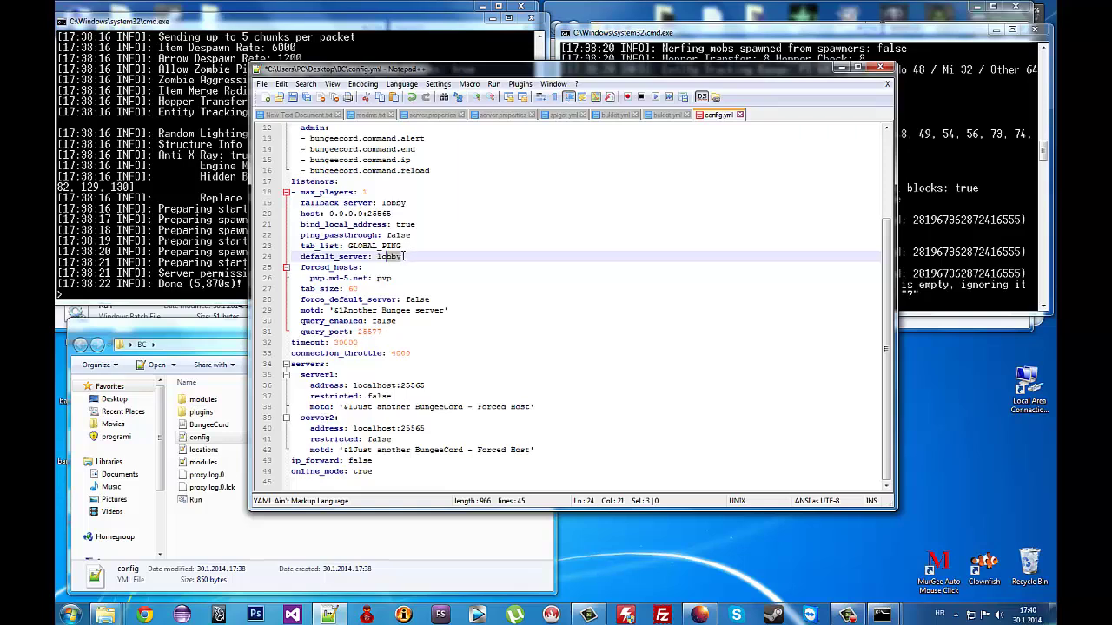
pyautogui.moveTo(403, 257); pyautogui.dragTo(377, 257)
pyautogui.write('server1')
# - Set force_default_server to true in the listeners section
pyautogui.click(432, 299)
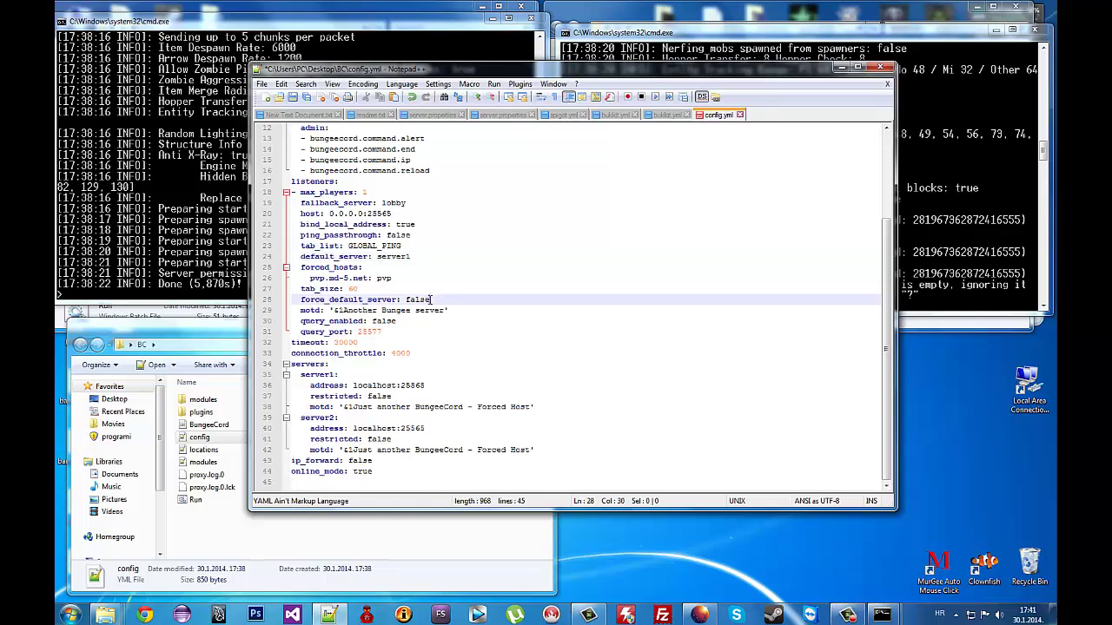
pyautogui.doubleClick(417, 299)
pyautogui.click(433, 300)
pyautogui.moveTo(432, 299); pyautogui.dragTo(403, 298)
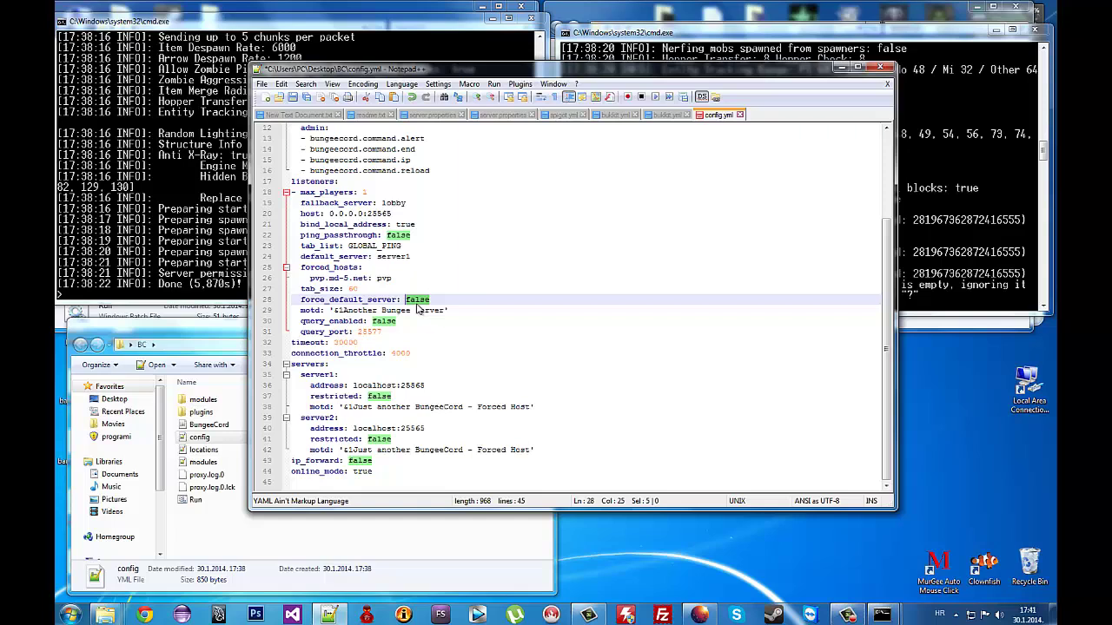
pyautogui.write('tru')
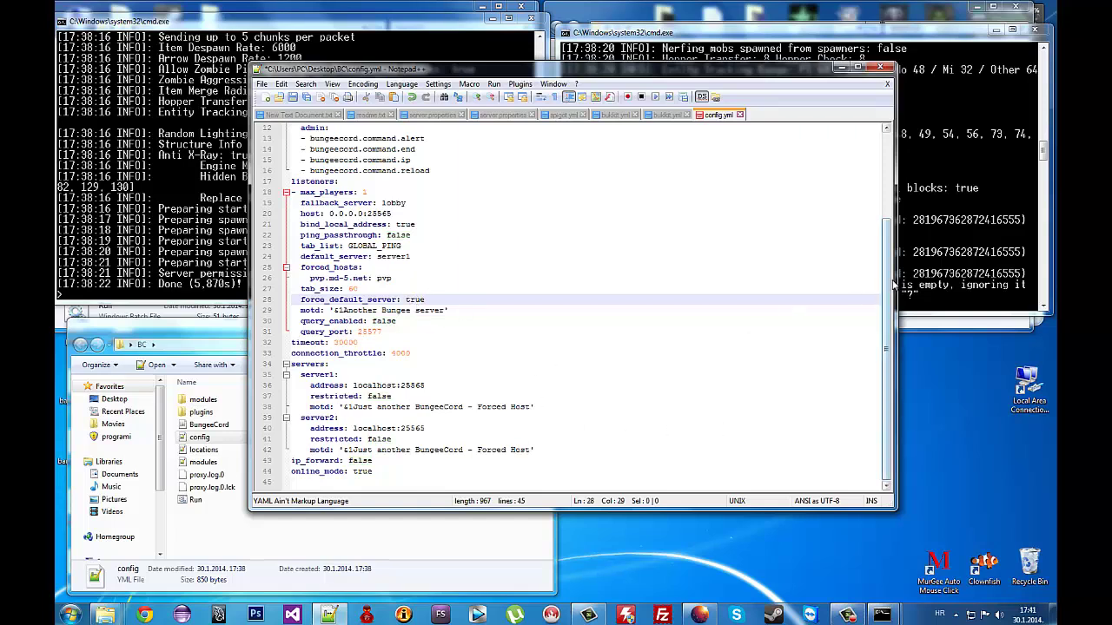
# - Set the server1 address to localhost:25566 and the server2 address to localhost:25567, and save config.yml
pyautogui.click(341, 386)
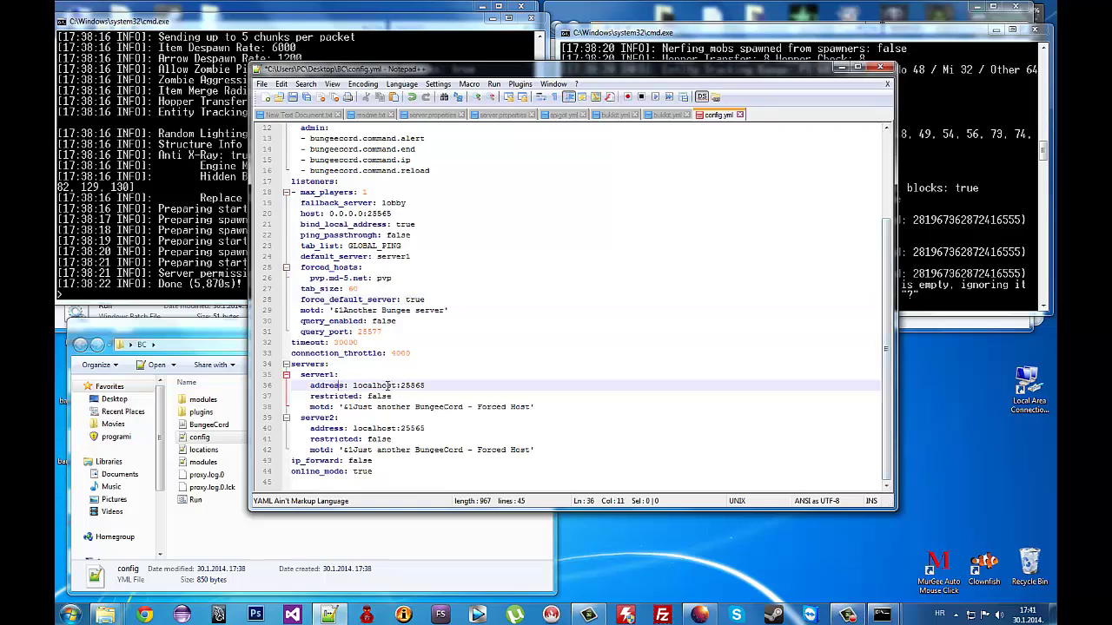
pyautogui.click(436, 388)
pyautogui.write('6')
pyautogui.click(428, 429)
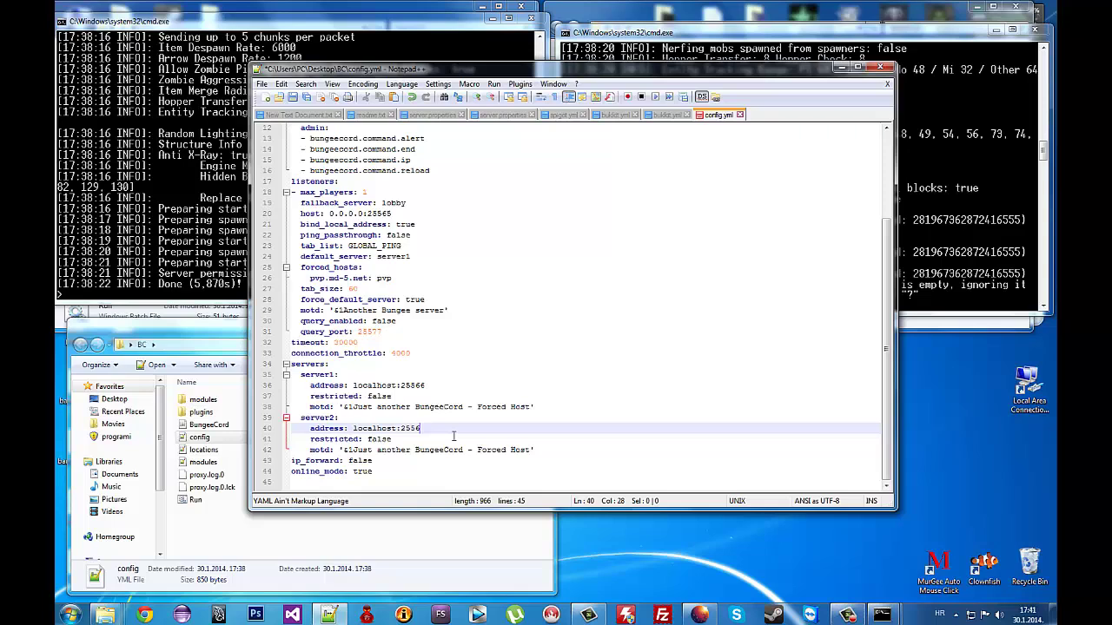
pyautogui.write('7')
# - Set fallback_server to server1 in the listeners section and save config.yml
pyautogui.moveTo(381, 203); pyautogui.dragTo(405, 205)
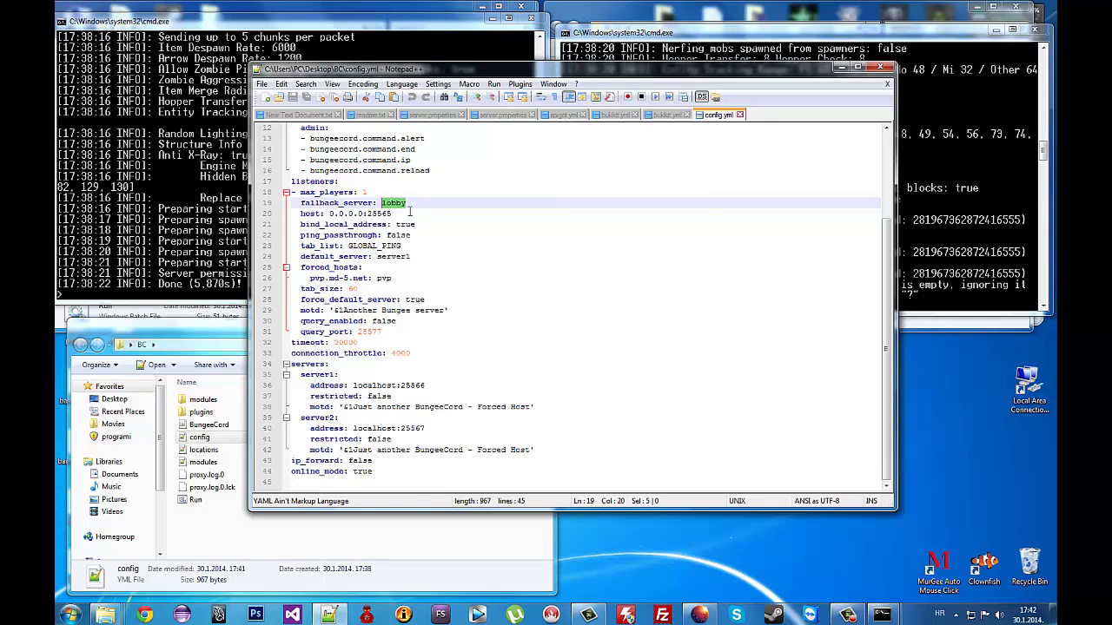
pyautogui.write('server1')
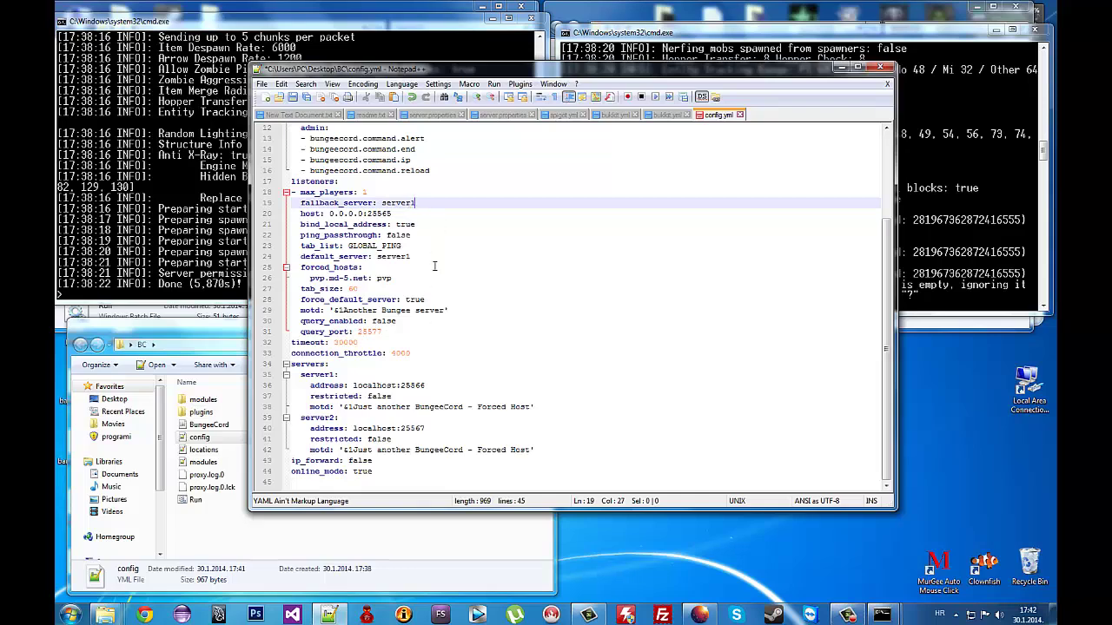
pyautogui.scroll(2, 435, 266)
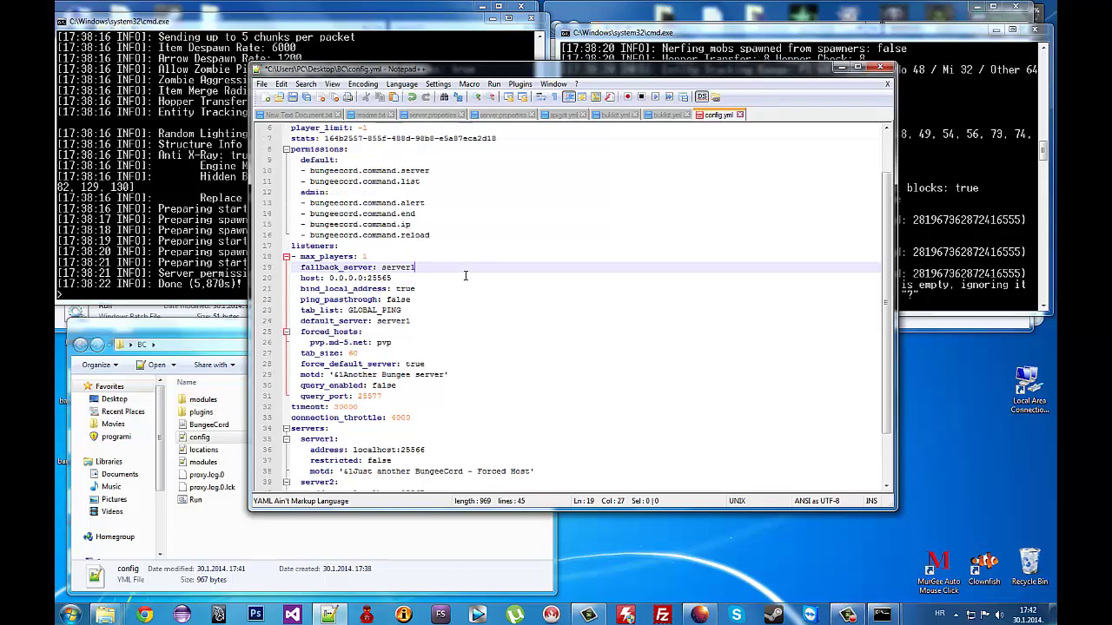
pyautogui.scroll(-2, 465, 275)
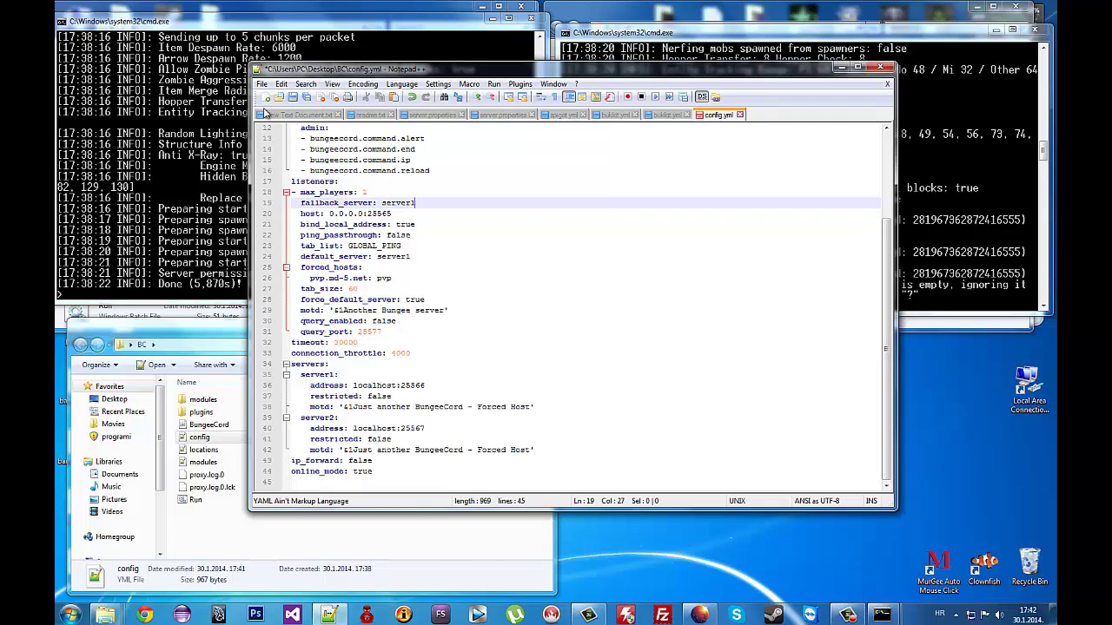
pyautogui.click(257, 87)
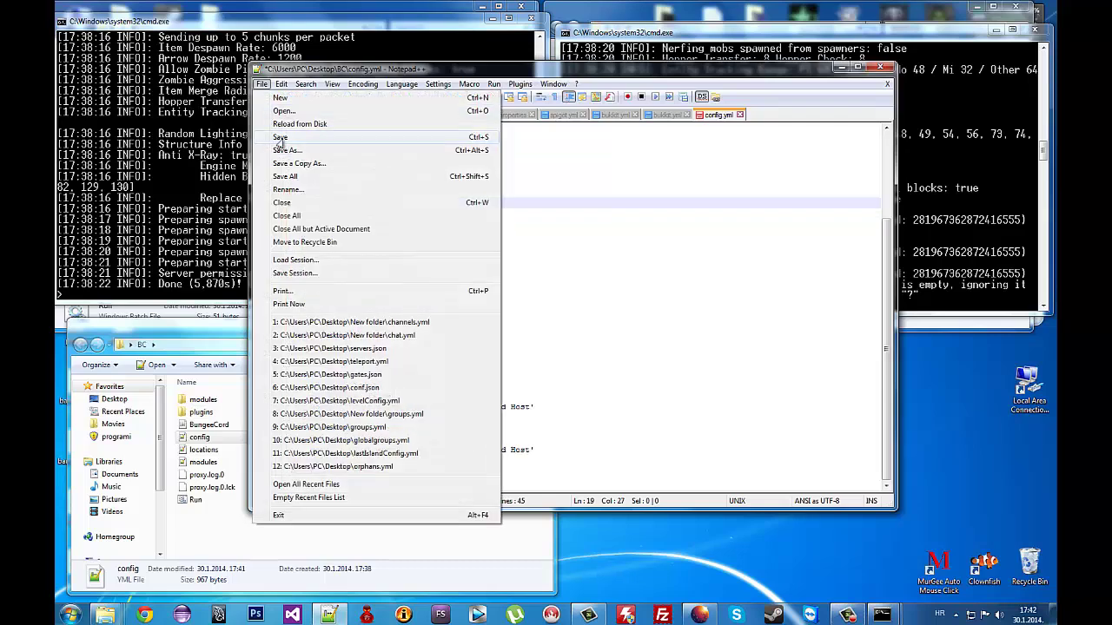
pyautogui.click(280, 145)
pyautogui.scroll(1, 437, 345)
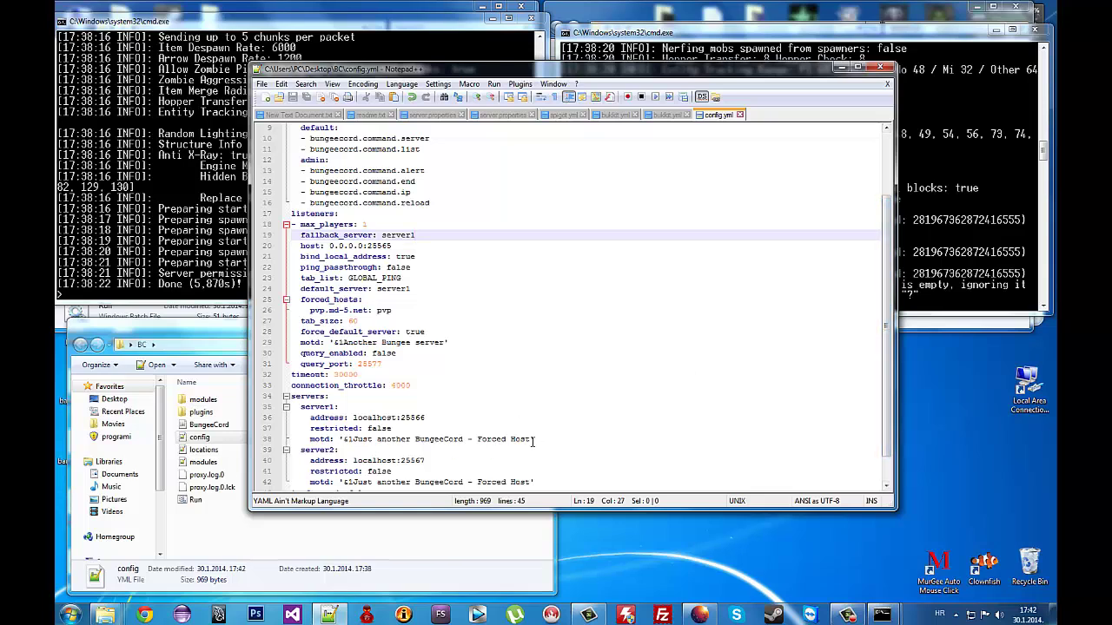
pyautogui.moveTo(534, 440); pyautogui.dragTo(375, 440)
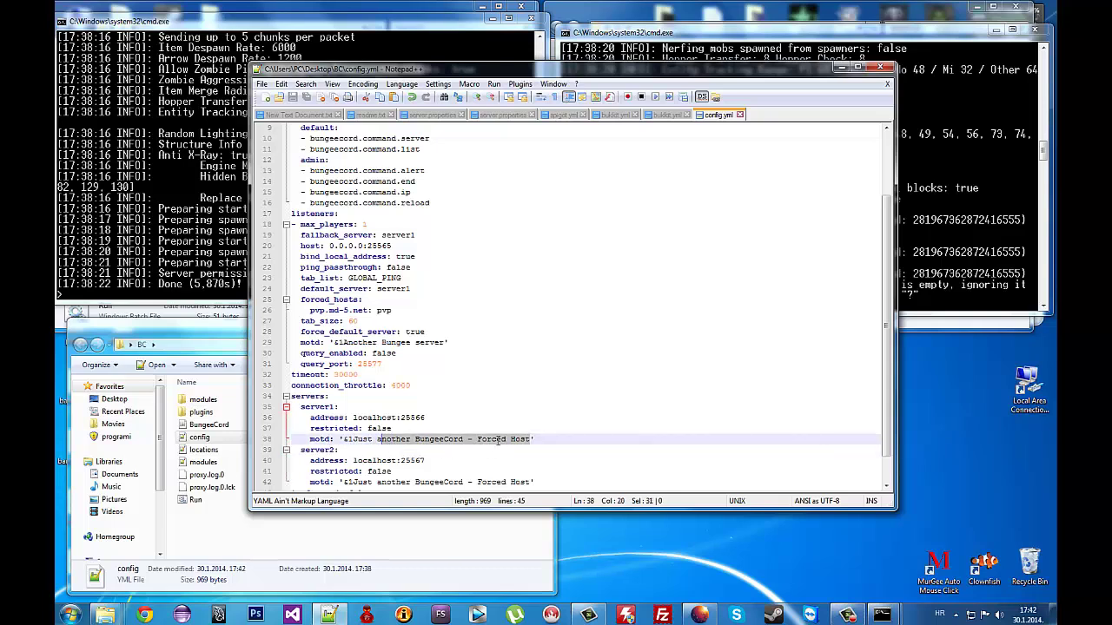
pyautogui.click(530, 439)
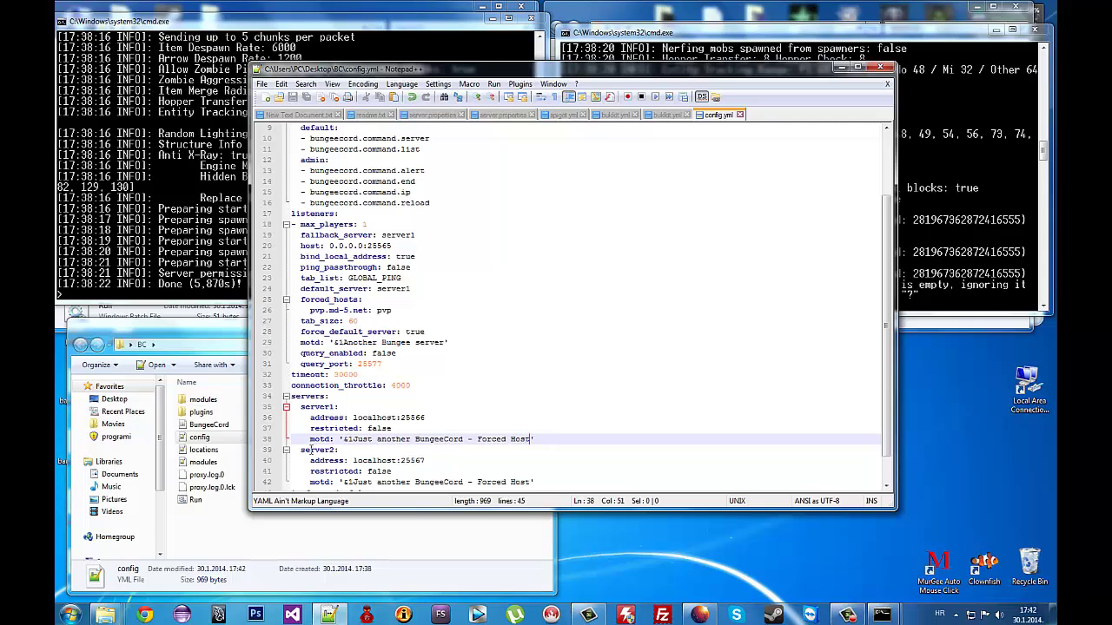
pyautogui.moveTo(527, 440); pyautogui.dragTo(425, 439)
pyautogui.scroll(-1, 456, 460)
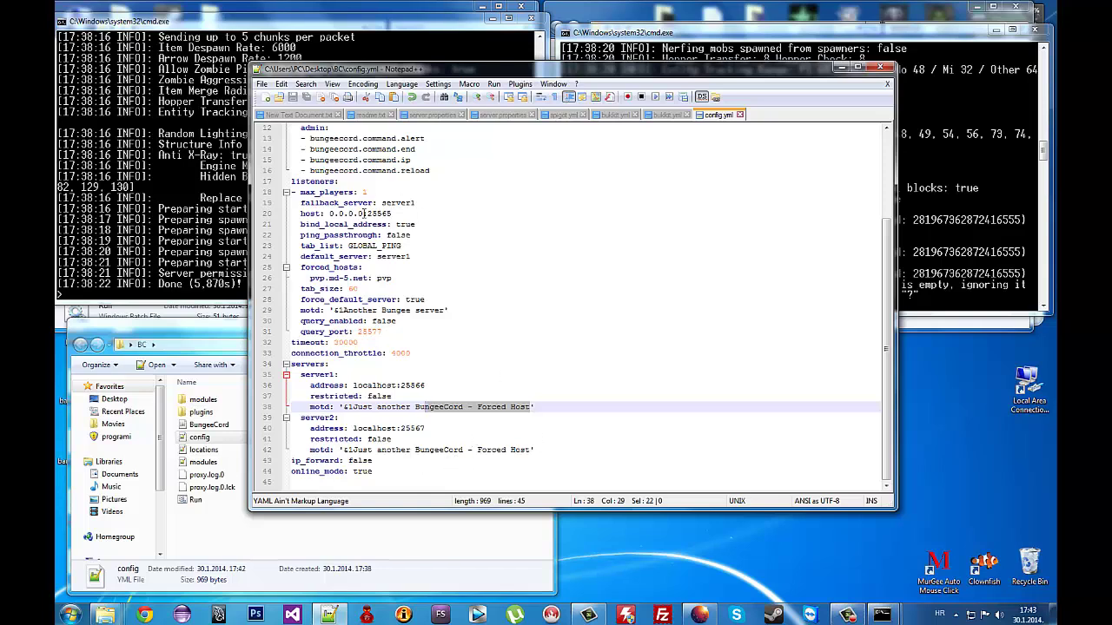
# - Close the text editor and start the BungeeCord proxy with the Run batch file in the BC folder
pyautogui.click(887, 82)
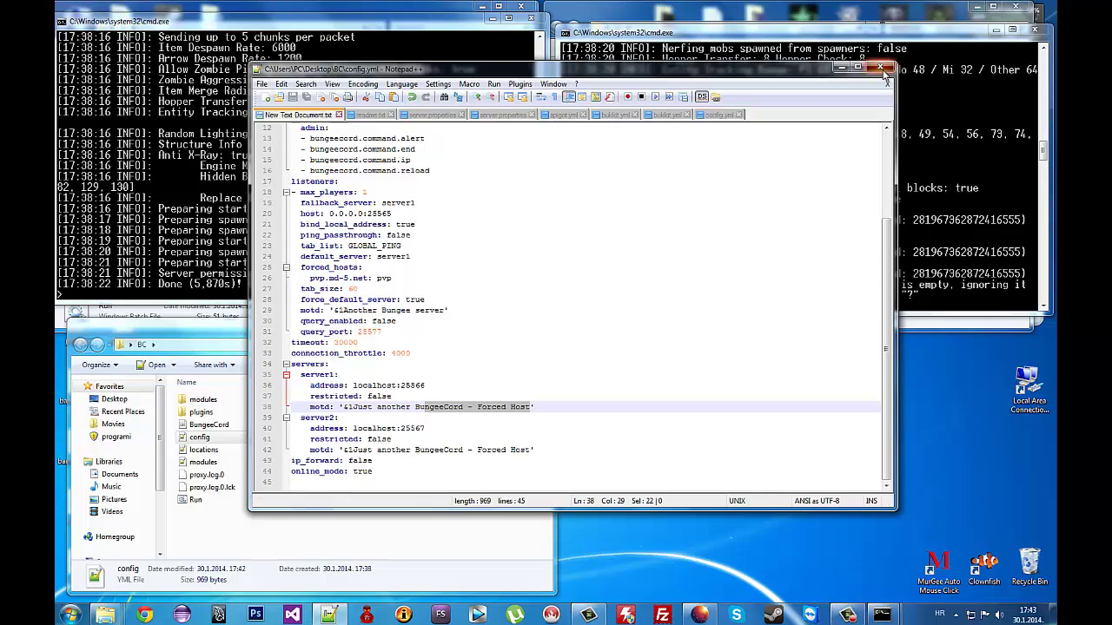
pyautogui.click(882, 68)
pyautogui.doubleClick(196, 499)
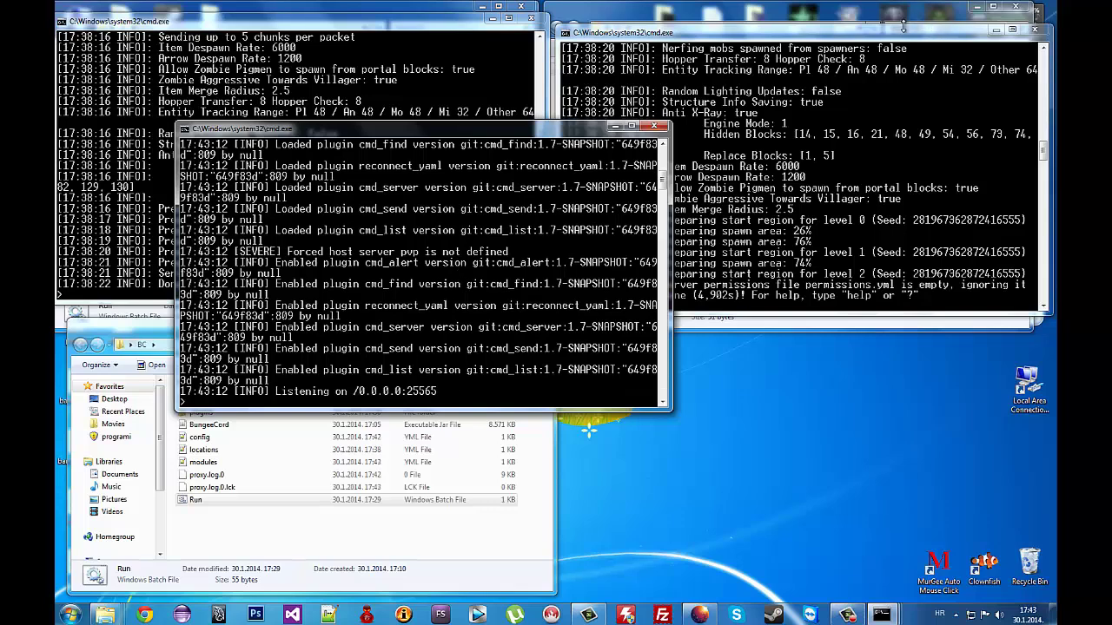
# - Clear the second server's console and the S2 folder window off the desktop shortcuts, and launch Minecraft
pyautogui.moveTo(904, 26); pyautogui.dragTo(905, 34)
pyautogui.moveTo(886, 98); pyautogui.dragTo(886, 98)
pyautogui.click(945, 35)
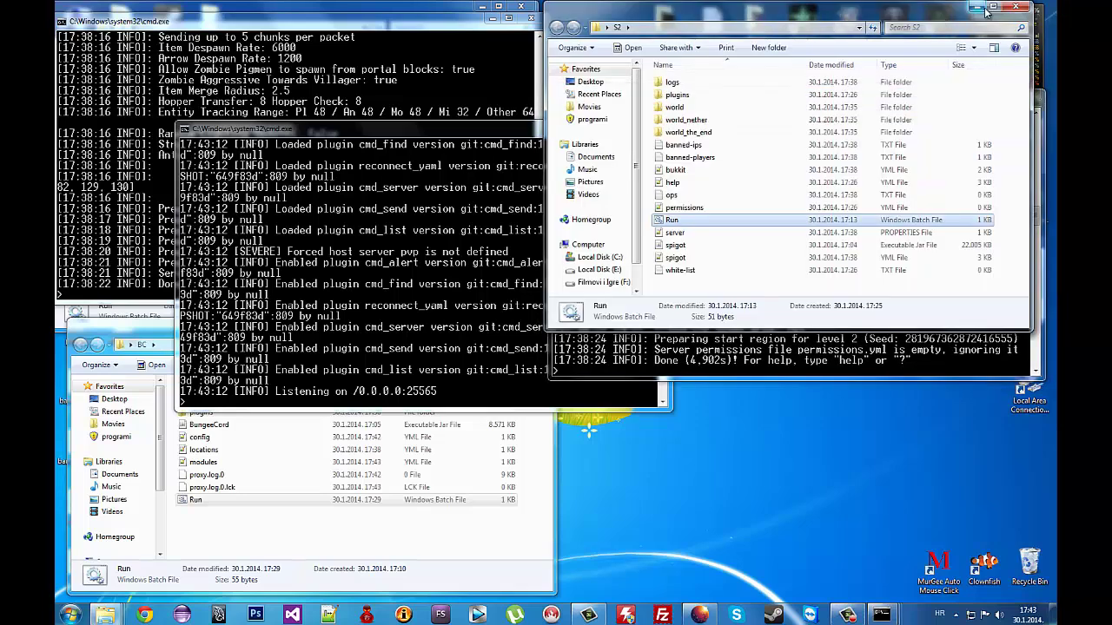
pyautogui.click(979, 7)
pyautogui.doubleClick(848, 77)
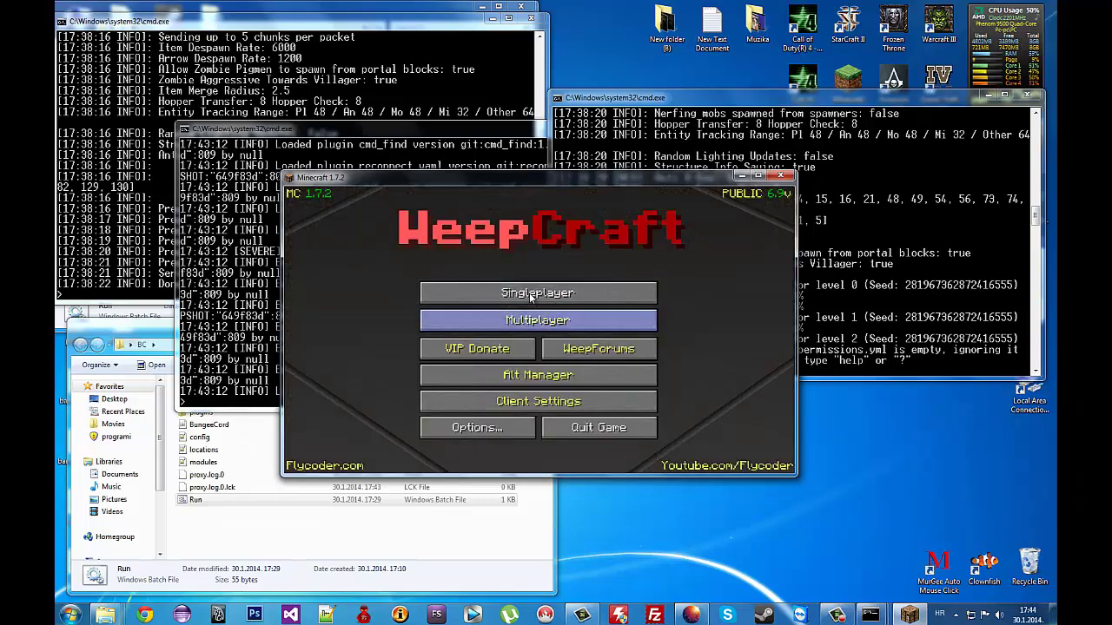
# - Join the proxy in multiplayer through Direct Connect, using the server address localhost without a port
pyautogui.click(545, 321)
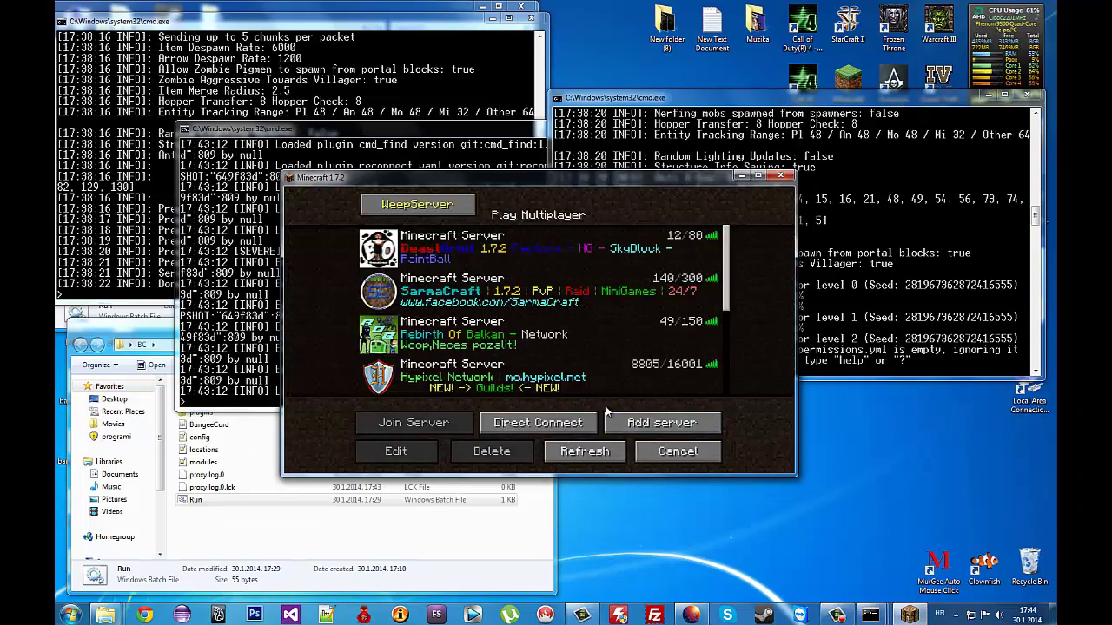
pyautogui.click(559, 428)
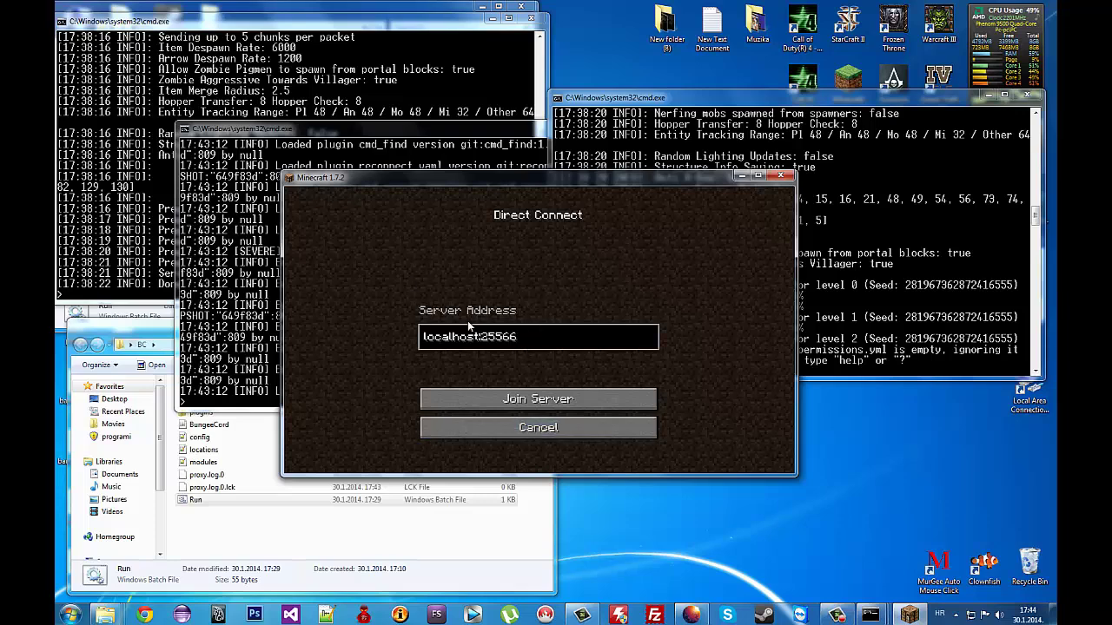
pyautogui.press('BackSpace')
pyautogui.write('5')
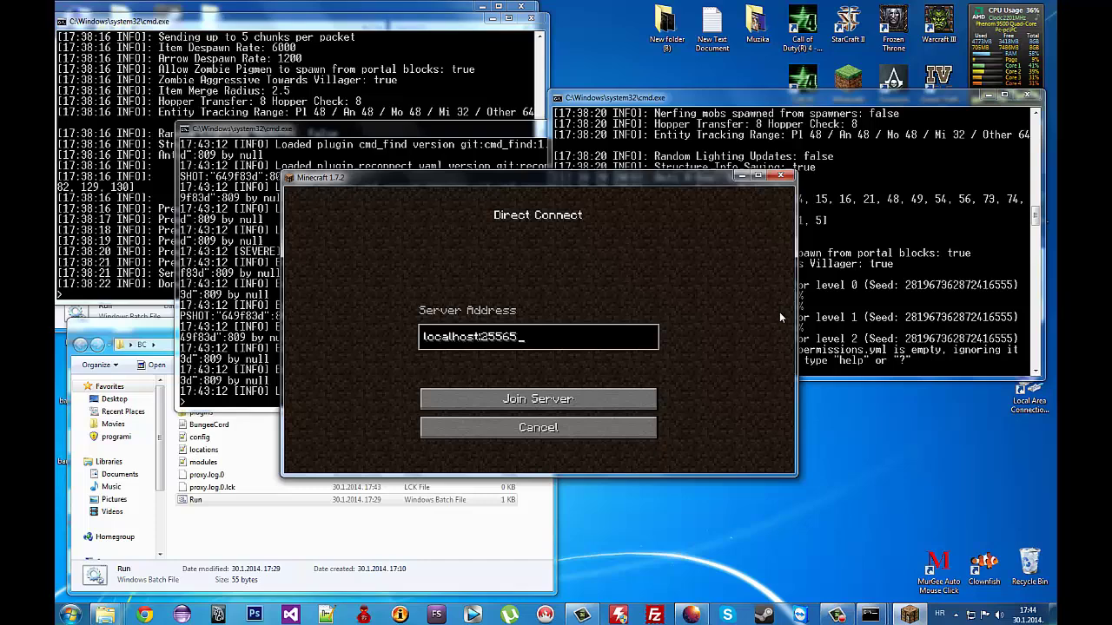
pyautogui.press('BackSpace')
pyautogui.press('BackSpace')
pyautogui.press('BackSpace')
pyautogui.press('BackSpace')
pyautogui.press('BackSpace')
pyautogui.press('BackSpace')
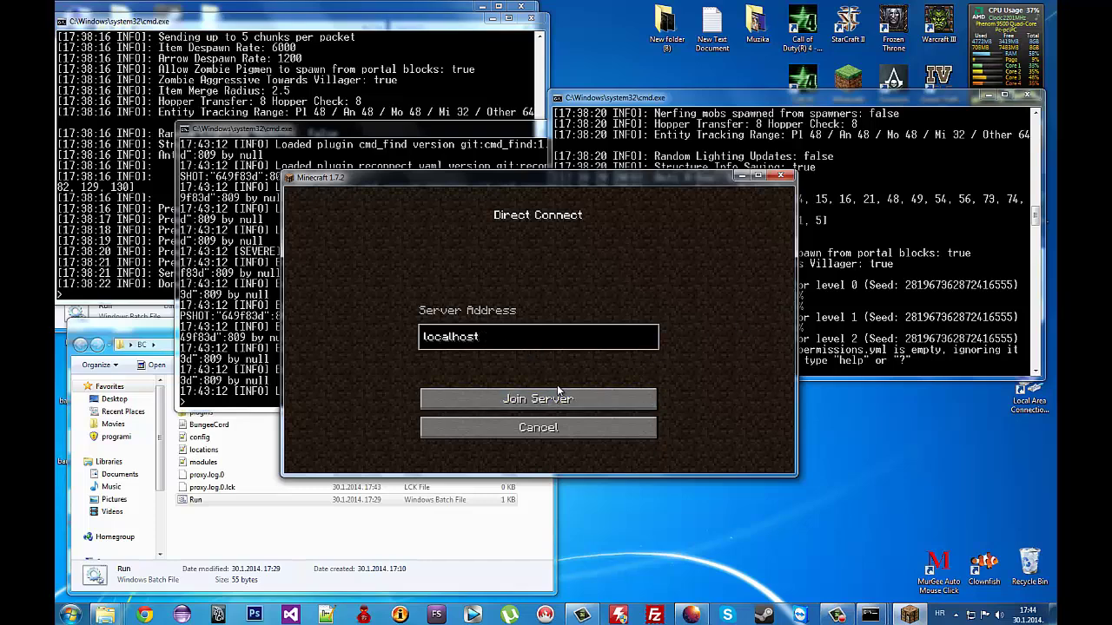
pyautogui.click(507, 401)
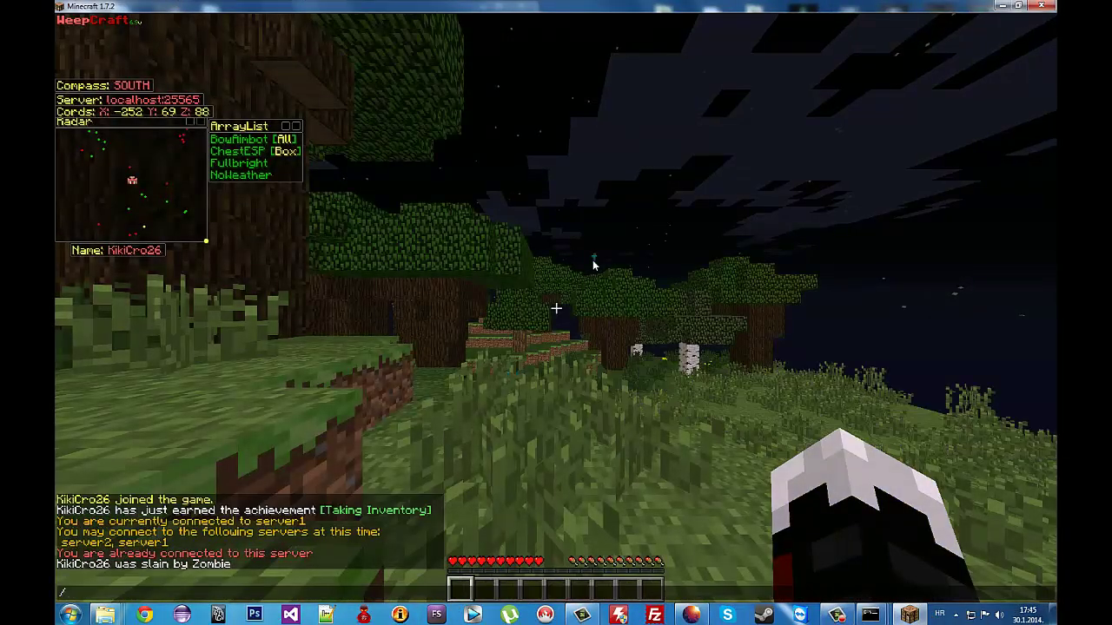
# - Switch the player to the second server with the chat command /server server2
pyautogui.write('server ser')
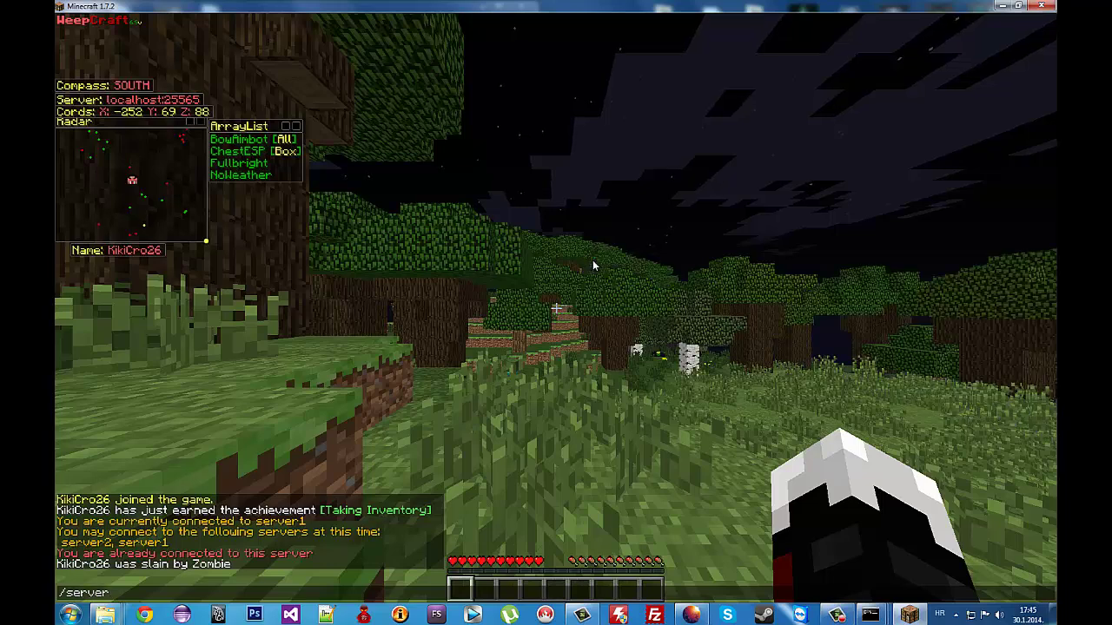
pyautogui.write('ver2')
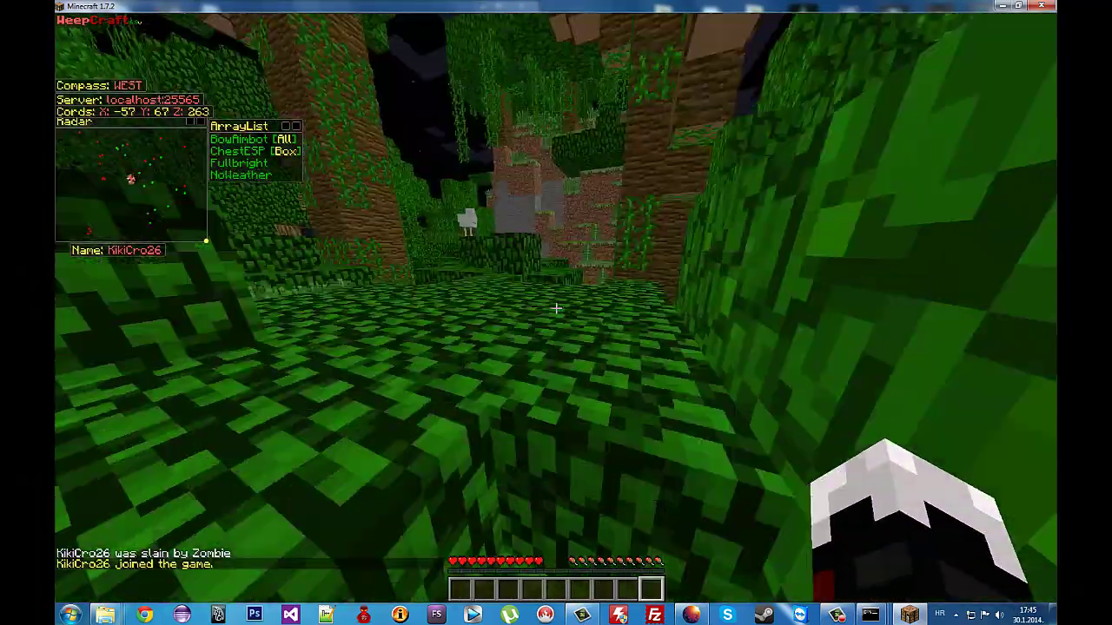
# - Walk around the spawn area of server2 to examine its world
pyautogui.press('w')
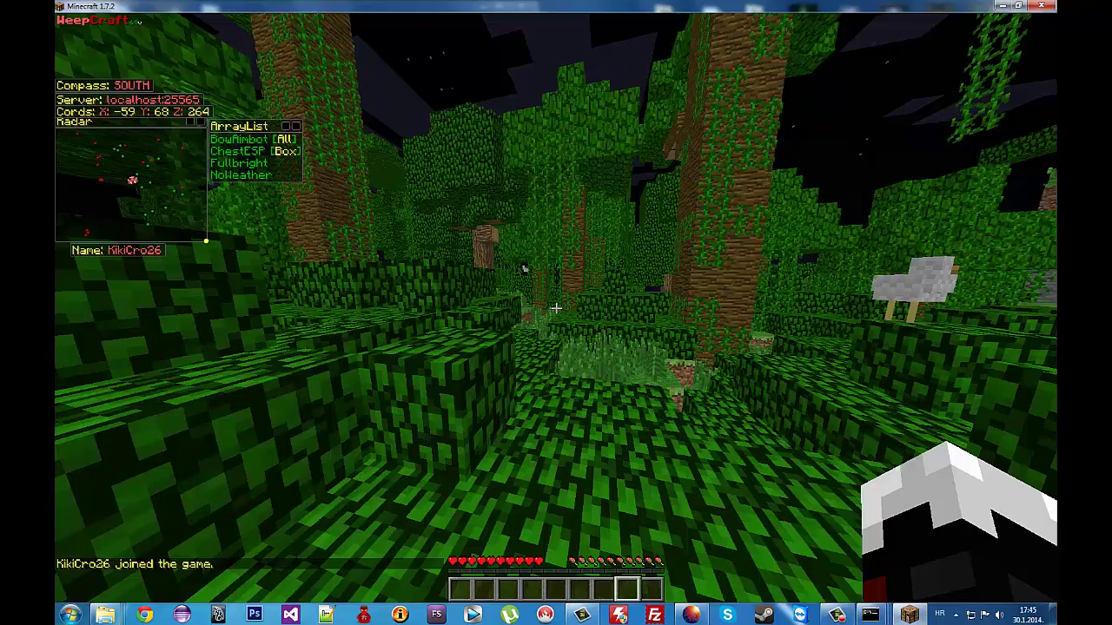
pyautogui.press('w')
pyautogui.press('3')
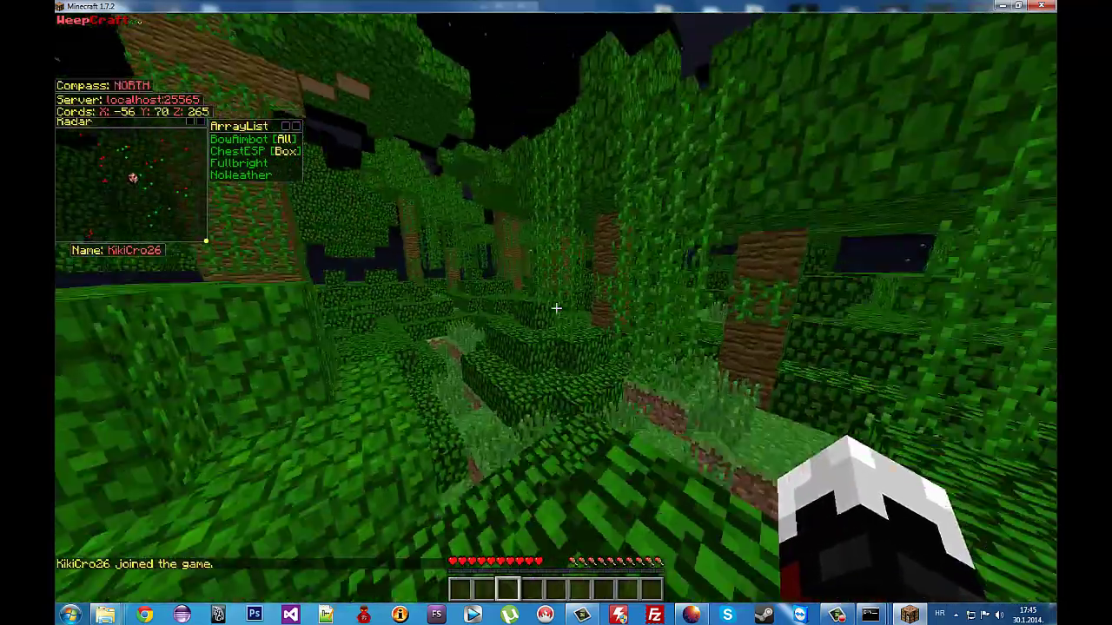
pyautogui.press('w')
pyautogui.press('6')
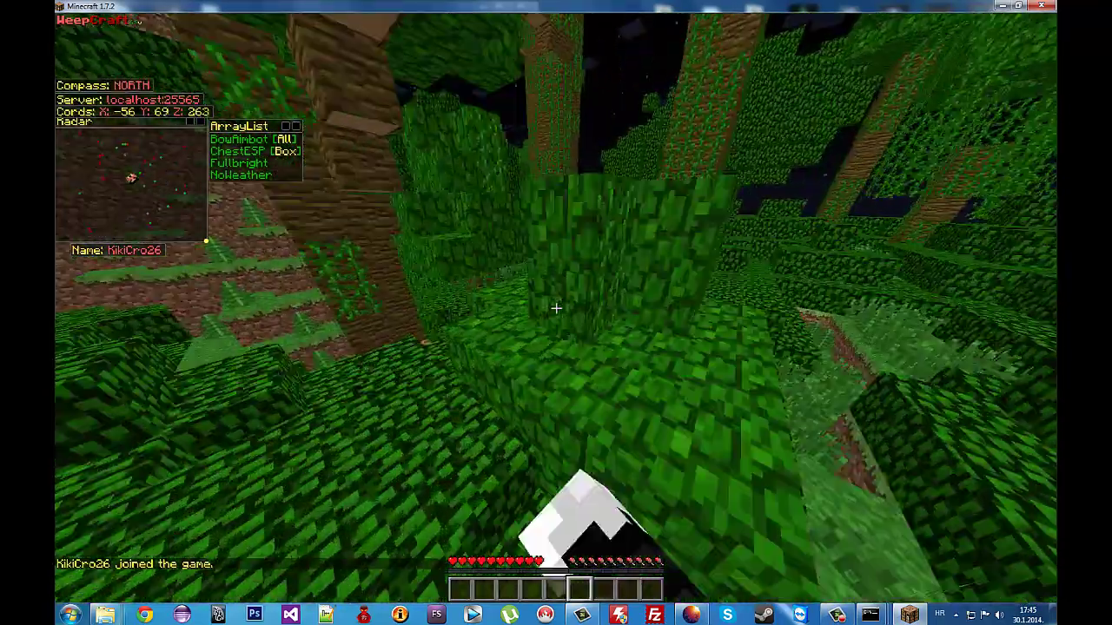
pyautogui.press('w')
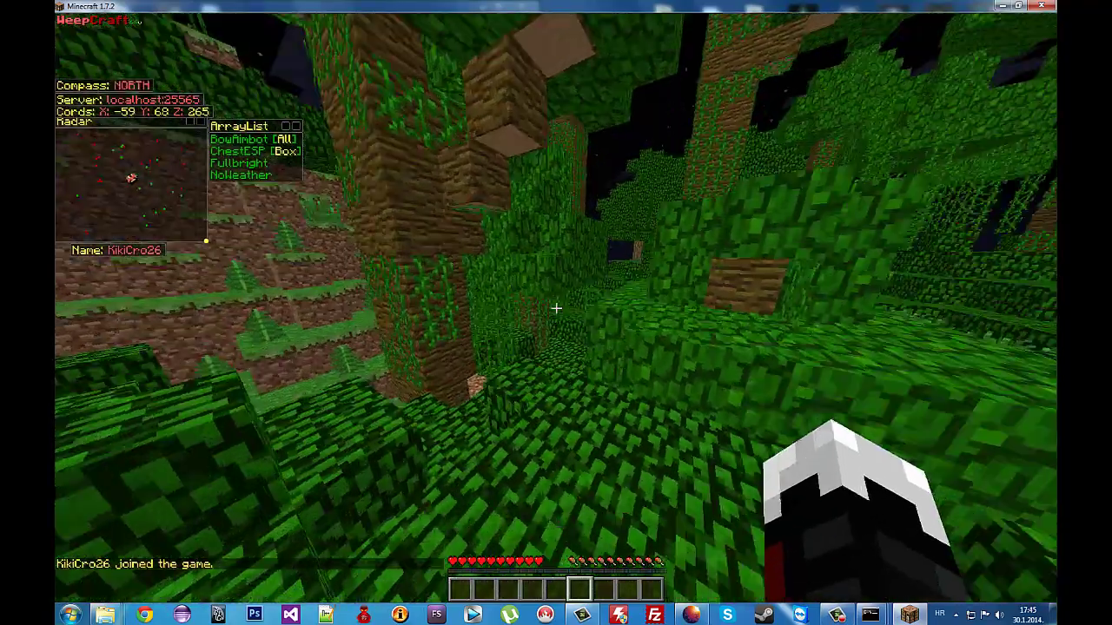
pyautogui.press('w')
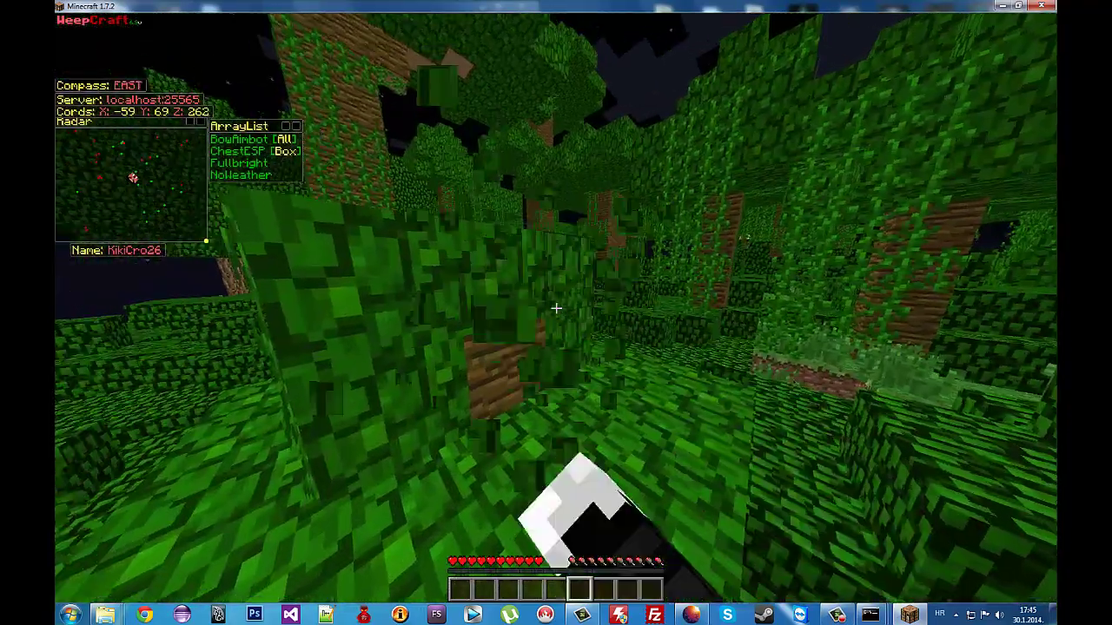
pyautogui.press('w')
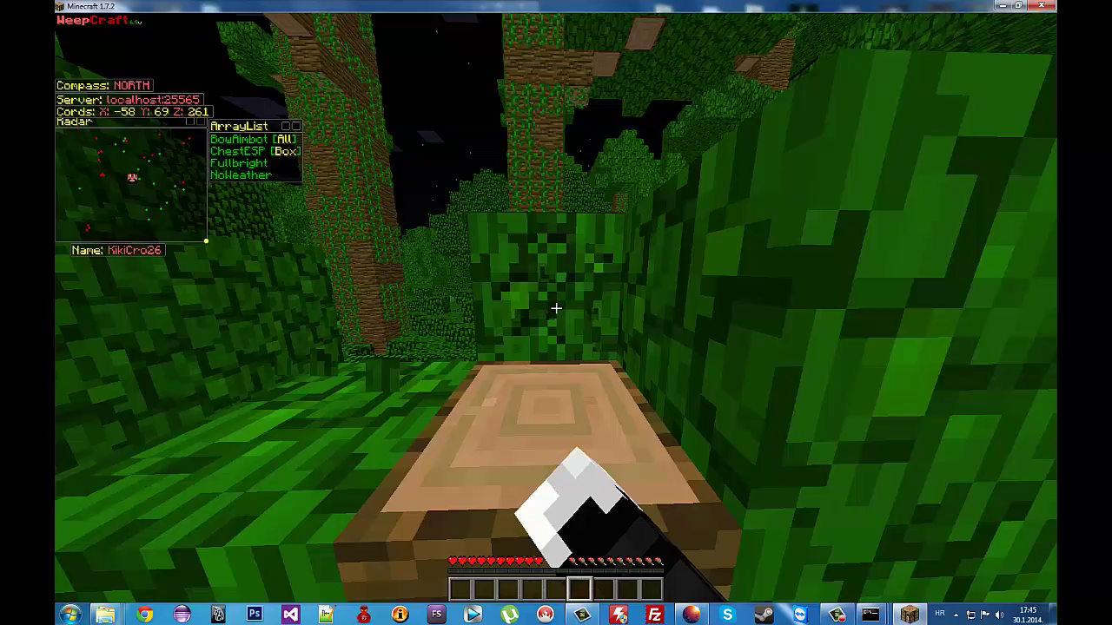